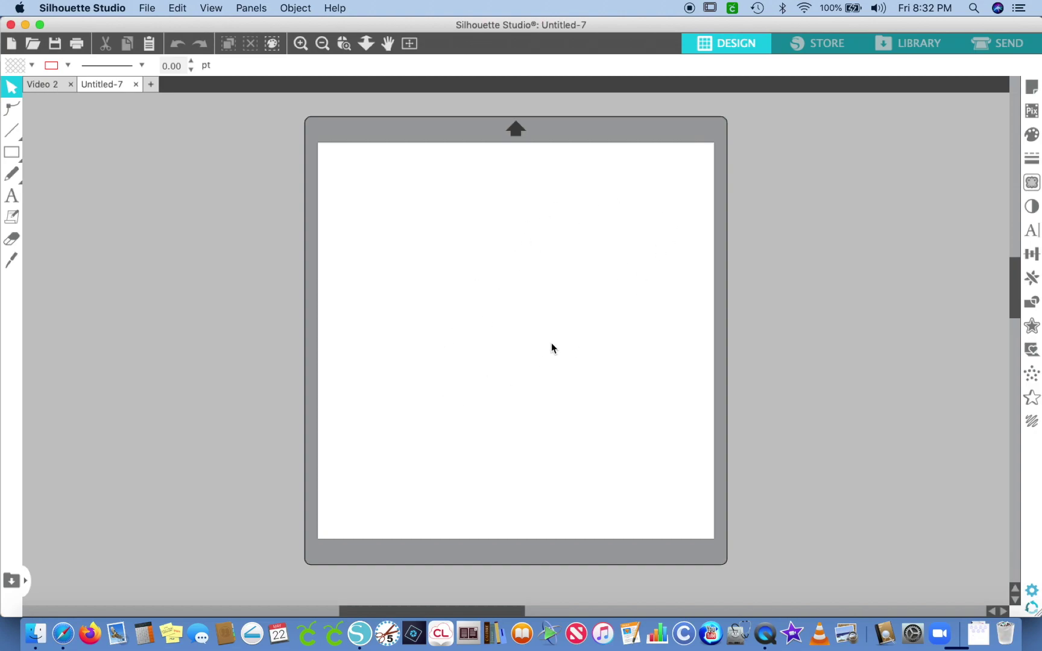
# - Draw a rectangle about 5.8 in wide and 7.4 in high on the empty area below the page
pyautogui.click(324, 50)
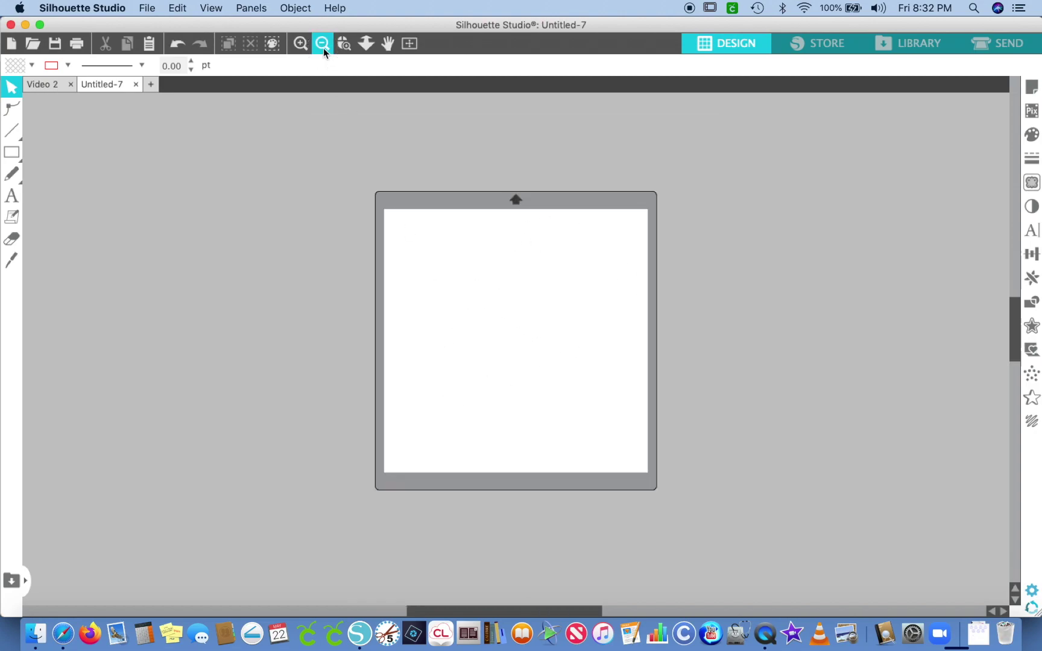
pyautogui.click(324, 51)
pyautogui.scroll(-5, 318, 254)
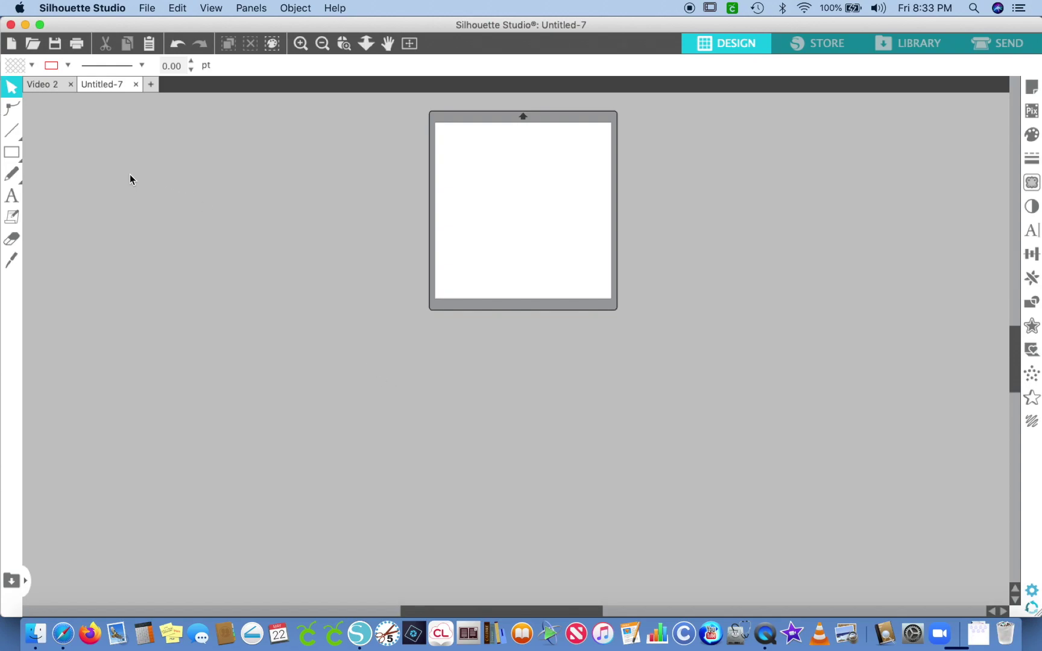
pyautogui.click(12, 152)
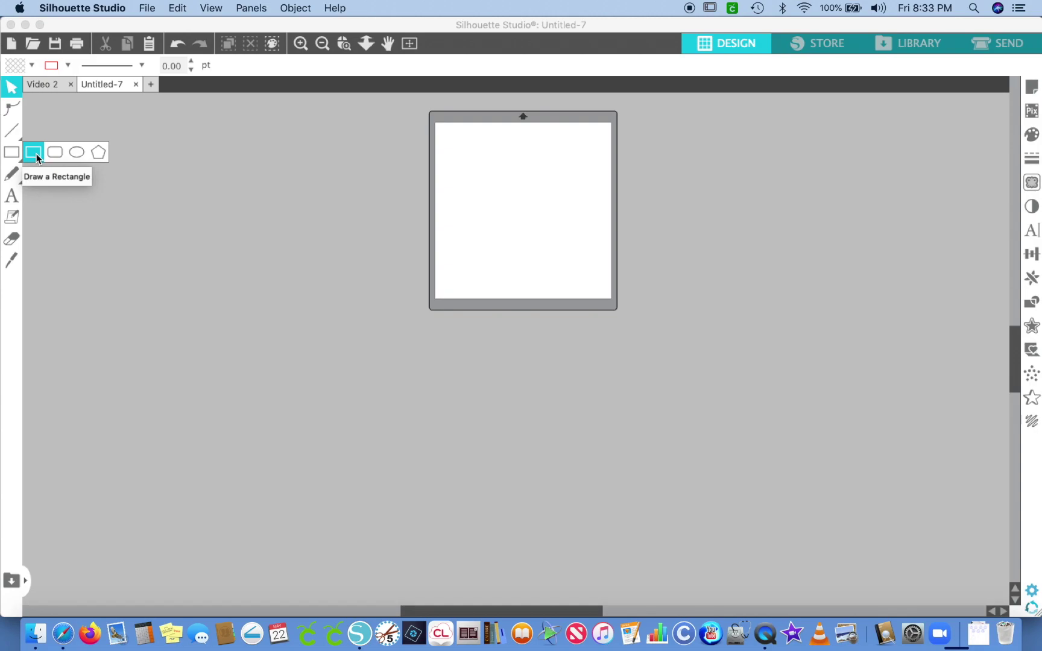
pyautogui.click(34, 154)
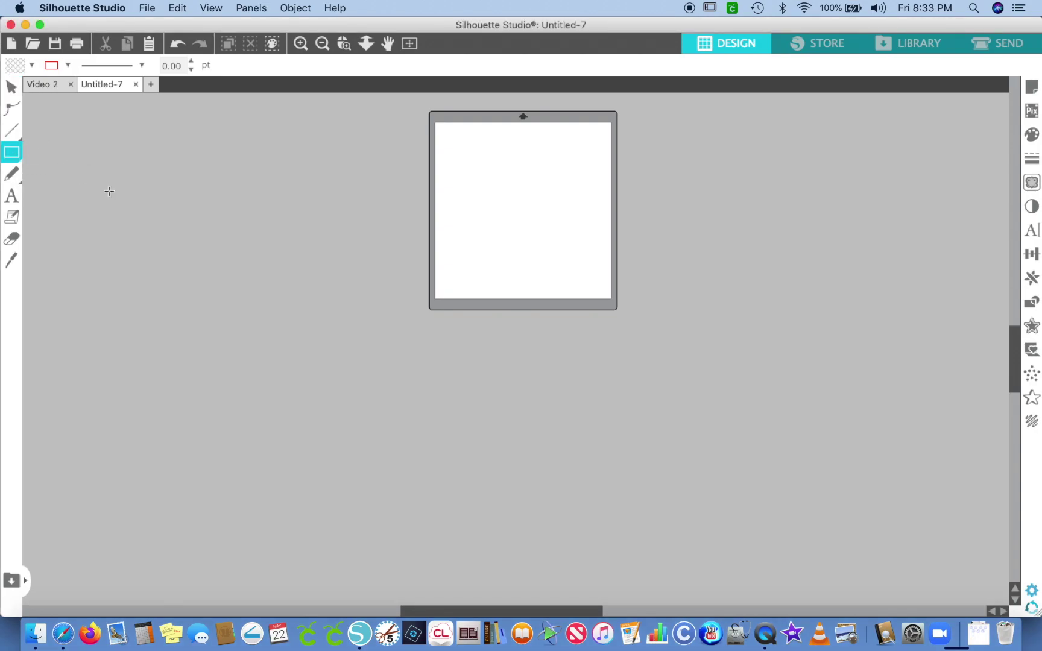
pyautogui.click(322, 352)
pyautogui.moveTo(321, 352); pyautogui.dragTo(407, 466)
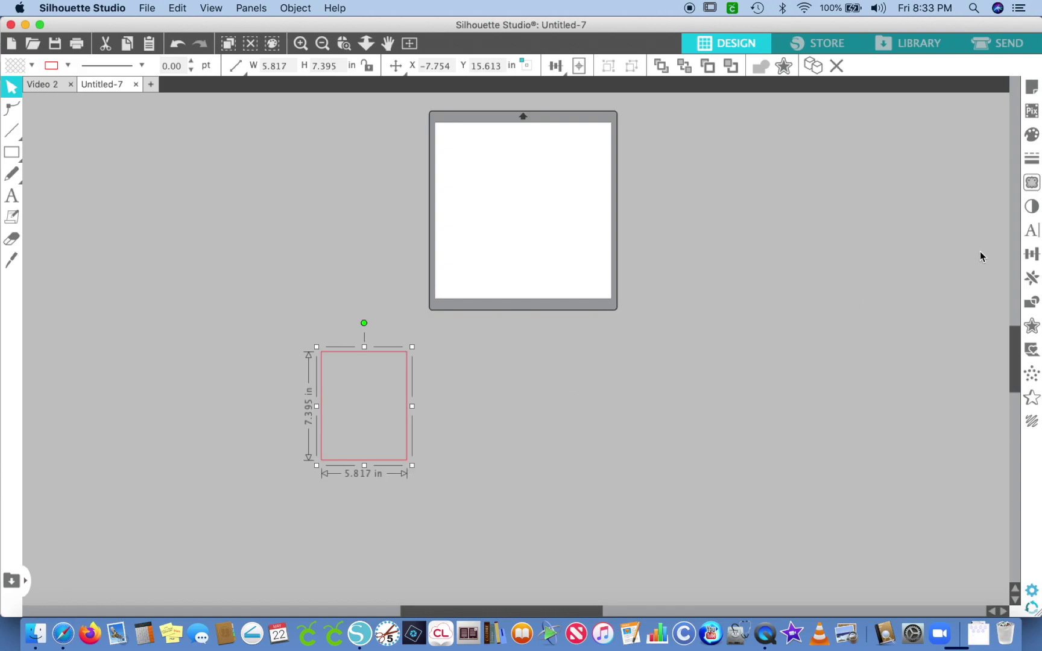
# - Resize the rectangle to 6.125 in wide and 8 in high, and shift it slightly lower
pyautogui.click(1031, 254)
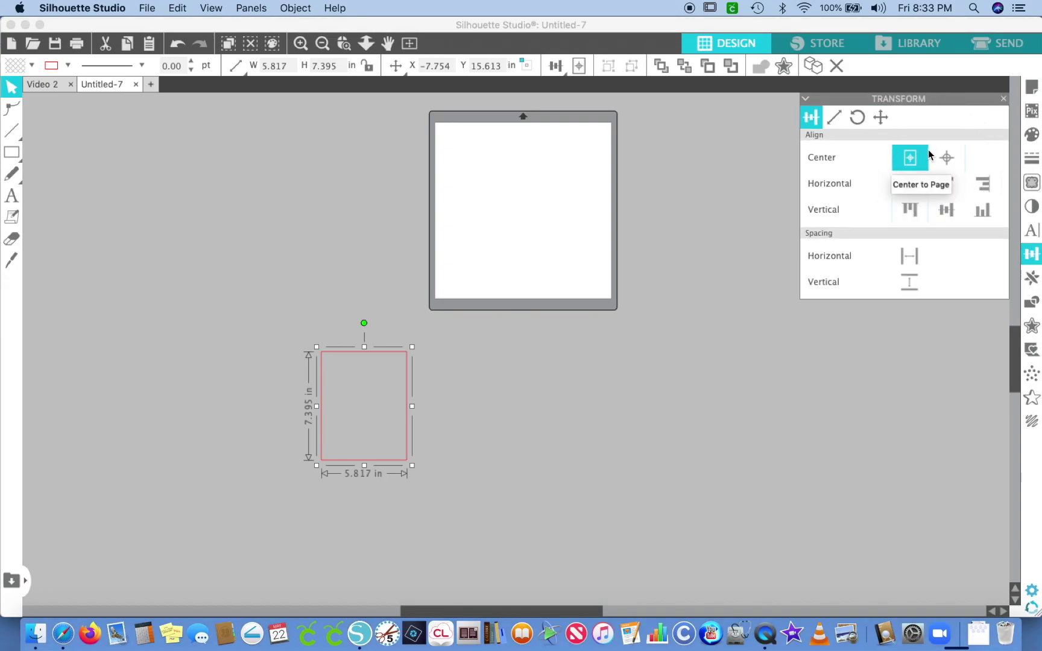
pyautogui.click(835, 120)
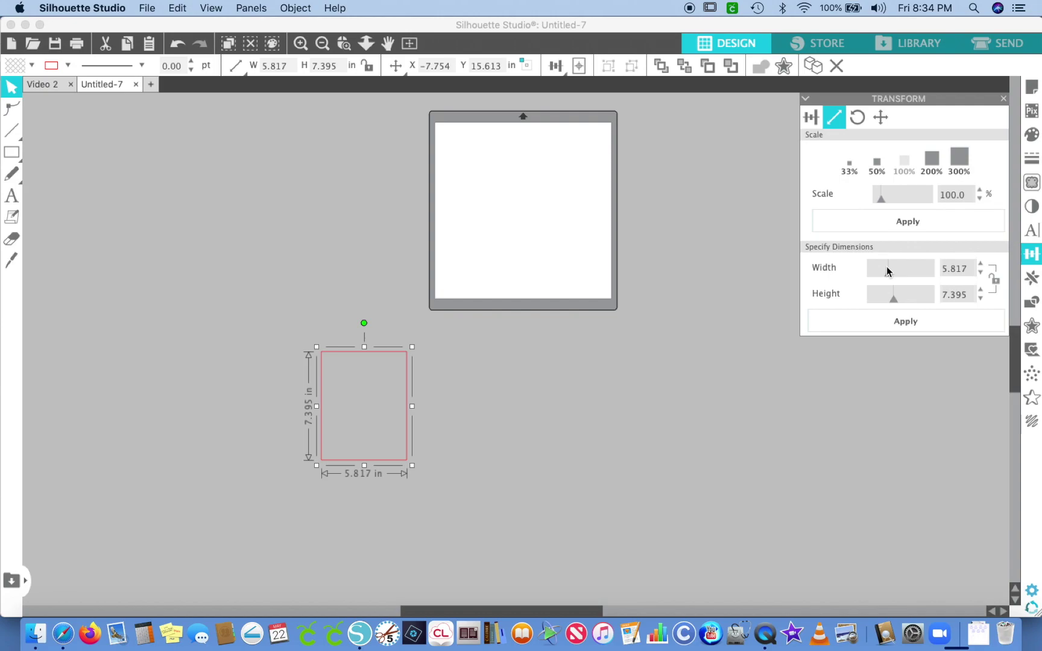
pyautogui.click(968, 269)
pyautogui.write('6.125')
pyautogui.press('Tab')
pyautogui.write('8')
pyautogui.click(904, 321)
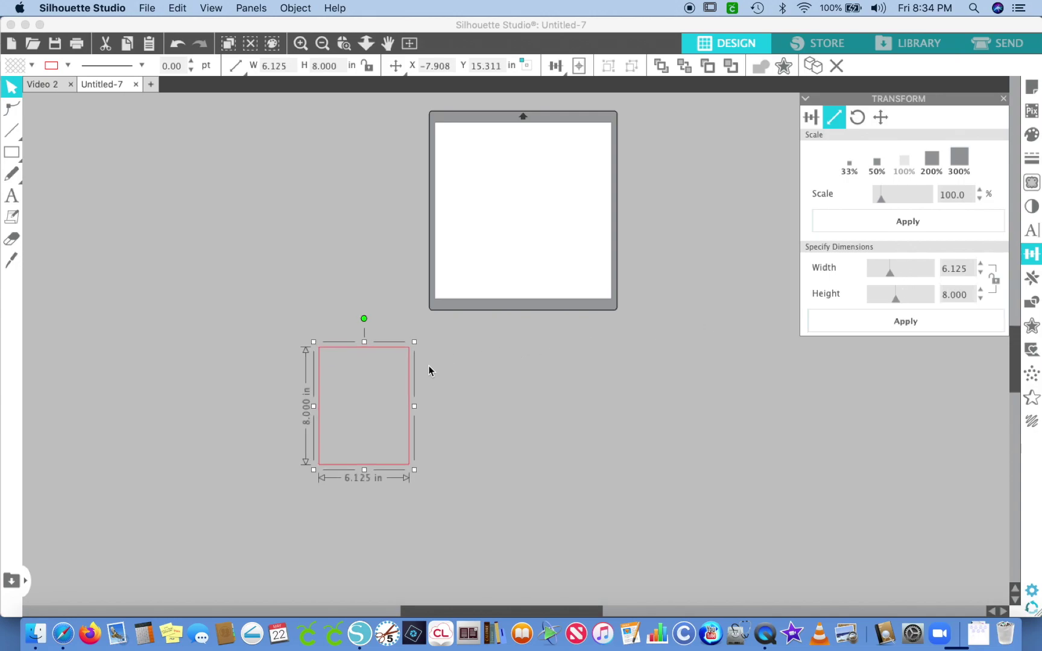
pyautogui.moveTo(412, 386); pyautogui.dragTo(412, 414)
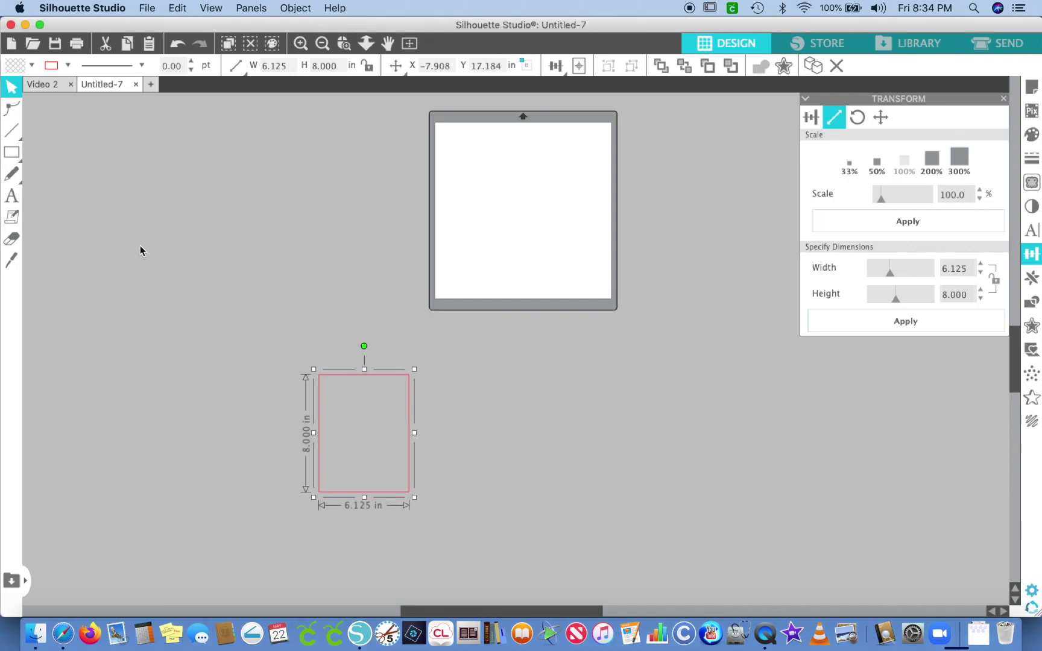
pyautogui.click(14, 196)
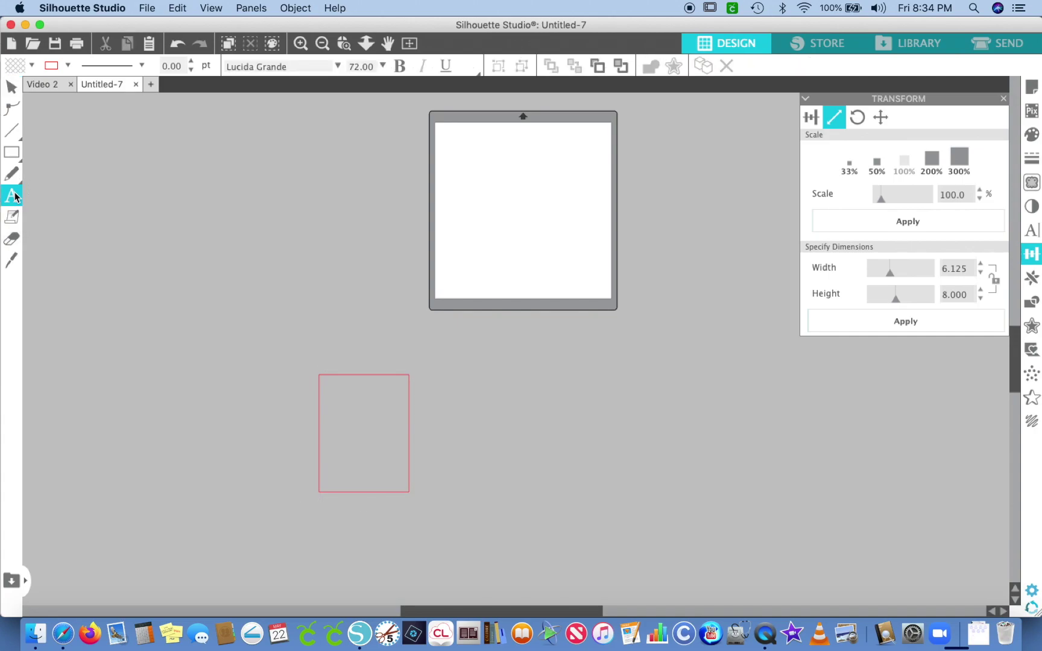
pyautogui.click(391, 341)
pyautogui.write('H')
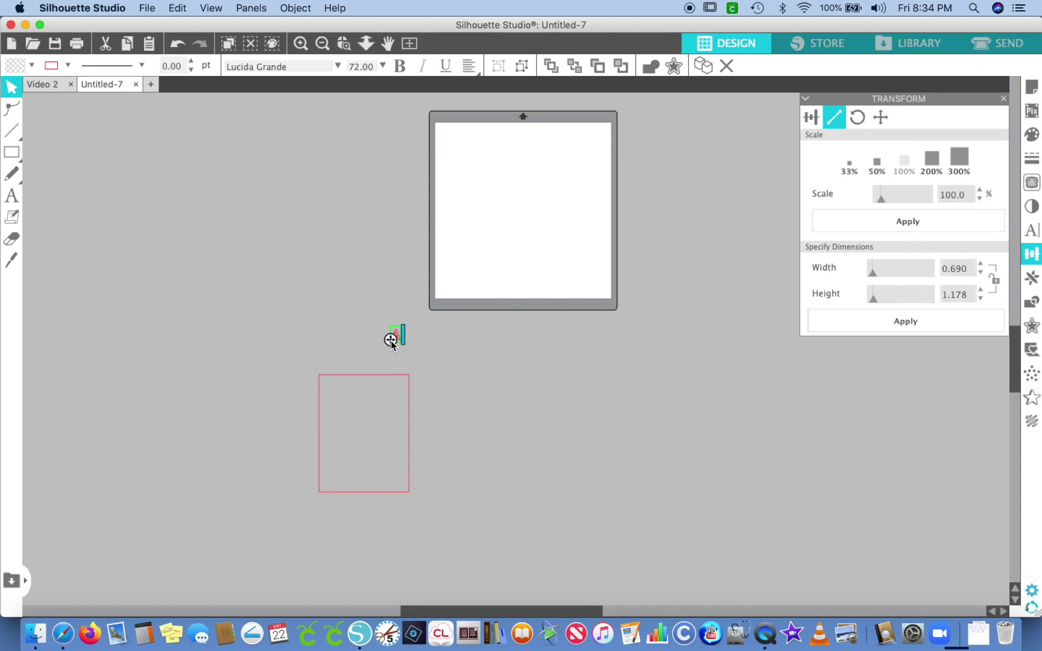
pyautogui.press('BackSpace')
pyautogui.click(274, 315)
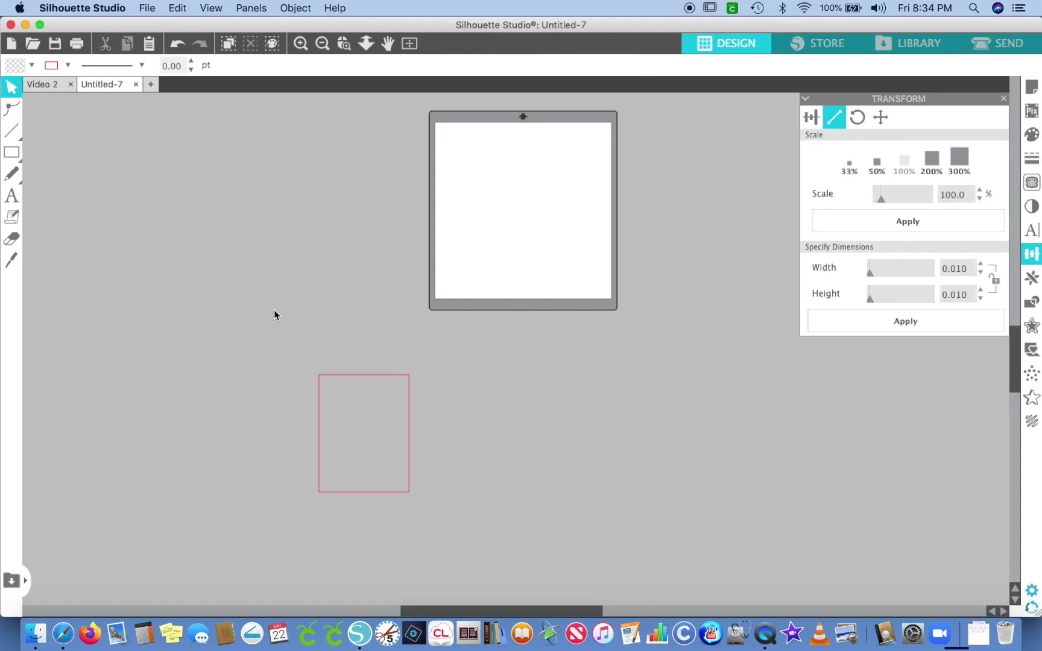
# - Add the letter A as text in the empty space above the rectangle
pyautogui.click(11, 196)
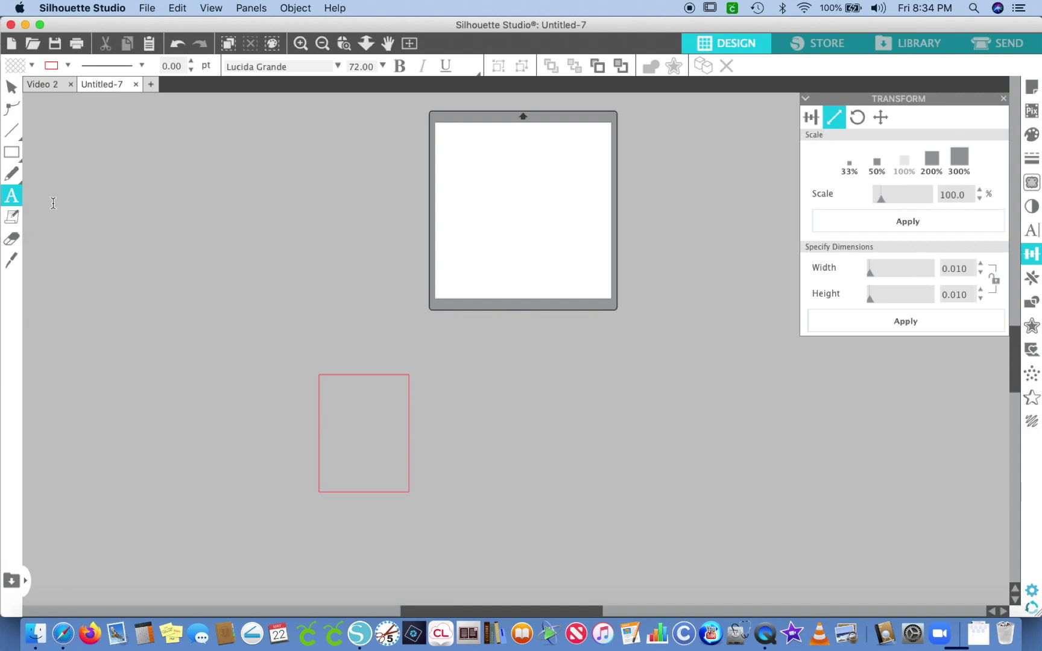
pyautogui.click(385, 328)
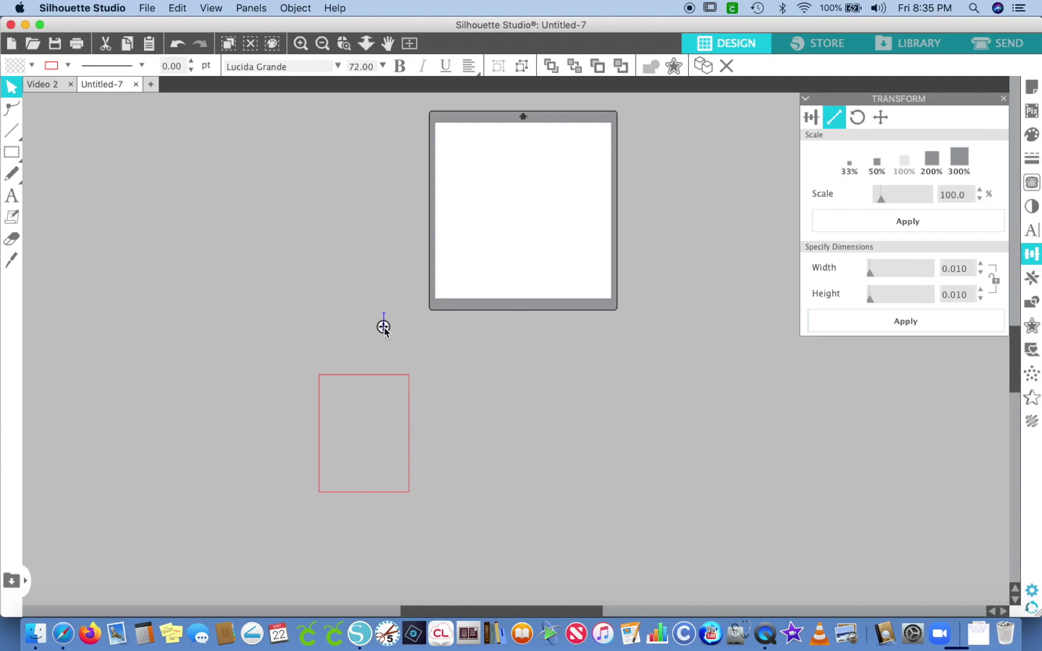
pyautogui.write('A')
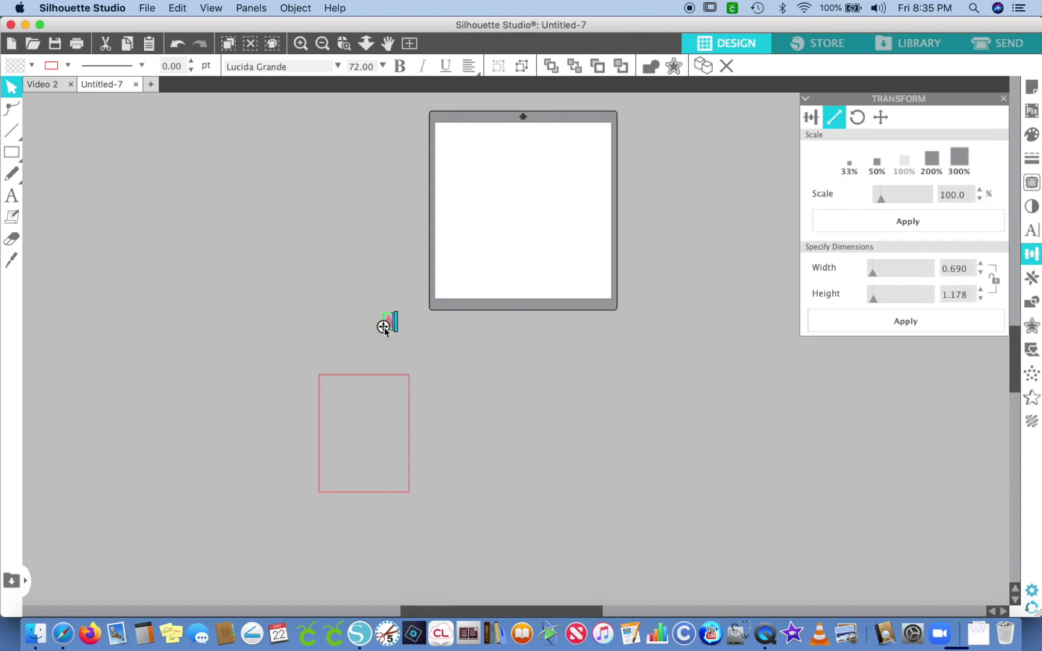
pyautogui.click(630, 360)
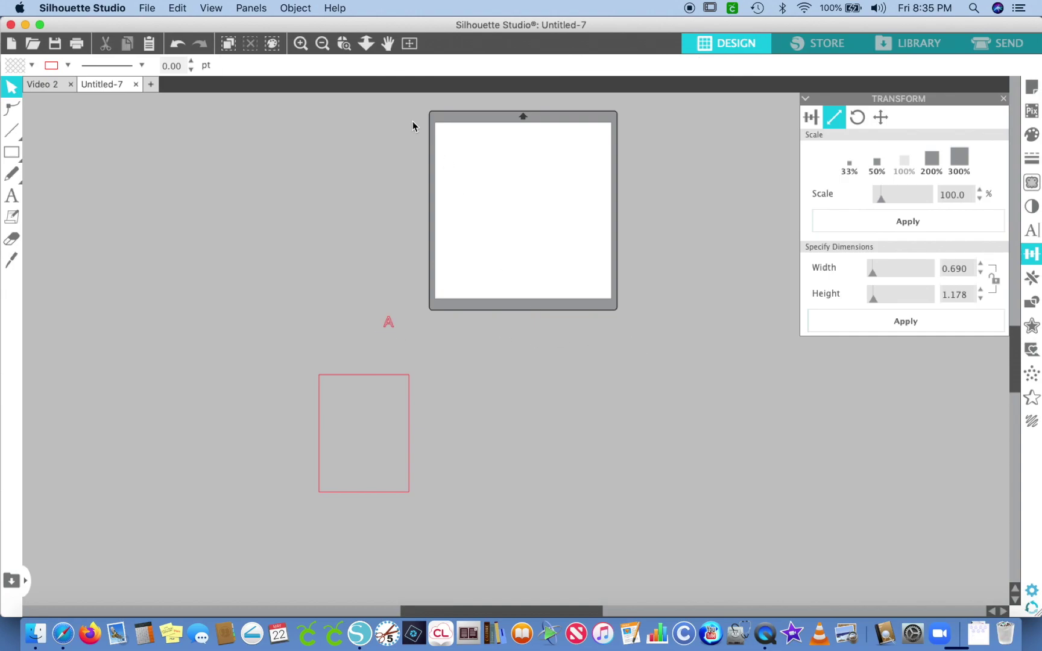
# - Enlarge the letter A proportionally to about 0.92 in wide and 1.57 in high
pyautogui.click(298, 41)
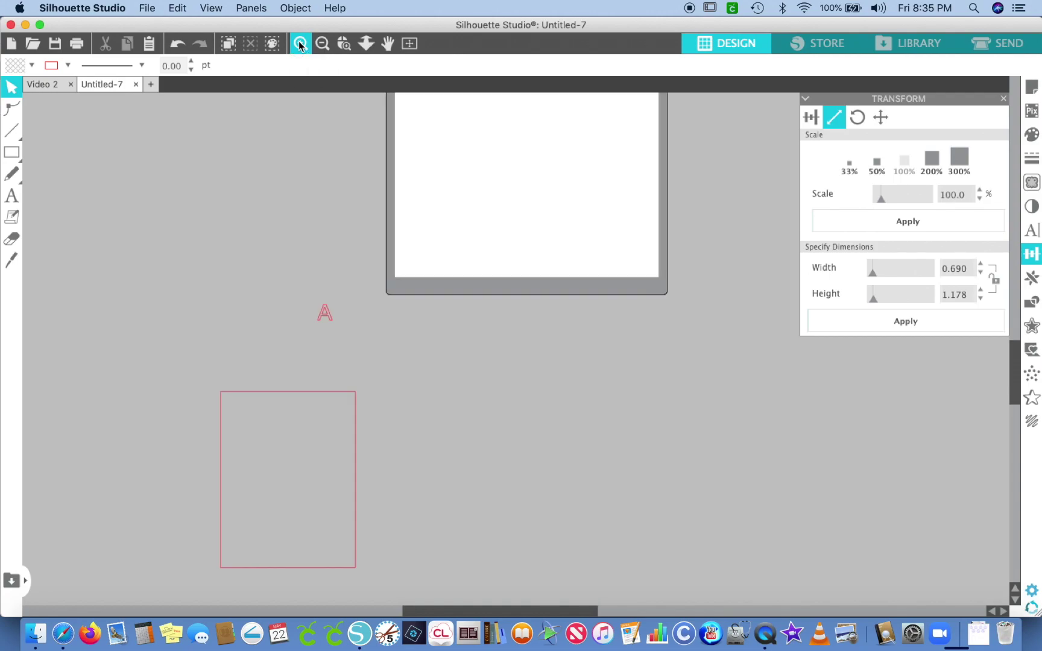
pyautogui.click(299, 41)
pyautogui.click(320, 42)
pyautogui.click(320, 42)
pyautogui.click(299, 43)
pyautogui.click(299, 42)
pyautogui.scroll(-2, 226, 230)
pyautogui.hscroll(-2, 226, 229)
pyautogui.scroll(-3, 217, 256)
pyautogui.hscroll(-2, 217, 256)
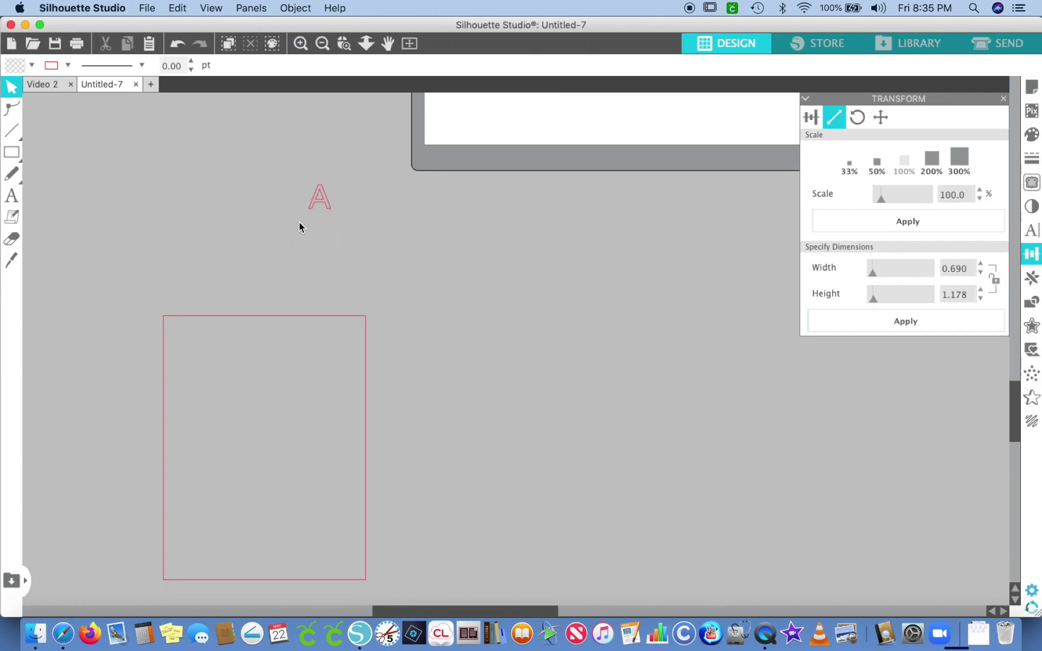
pyautogui.click(331, 212)
pyautogui.moveTo(338, 173); pyautogui.dragTo(365, 172)
pyautogui.click(349, 222)
pyautogui.click(326, 195)
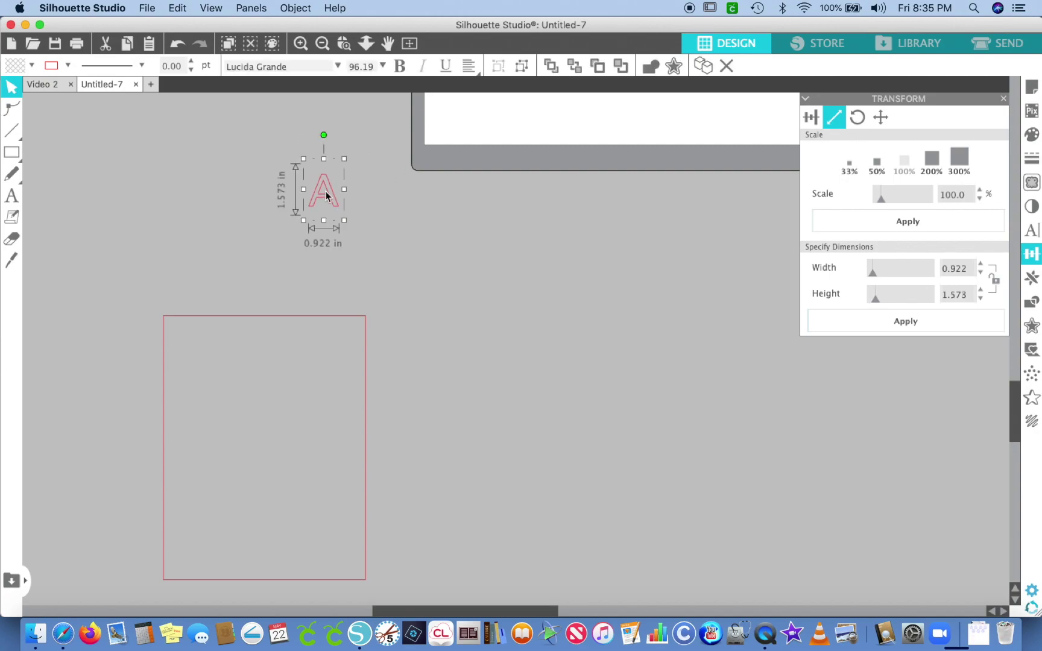
# - Enlarge the letter A further to about 1.69 by 2.89 in and place it just above the rectangle
pyautogui.click(344, 161)
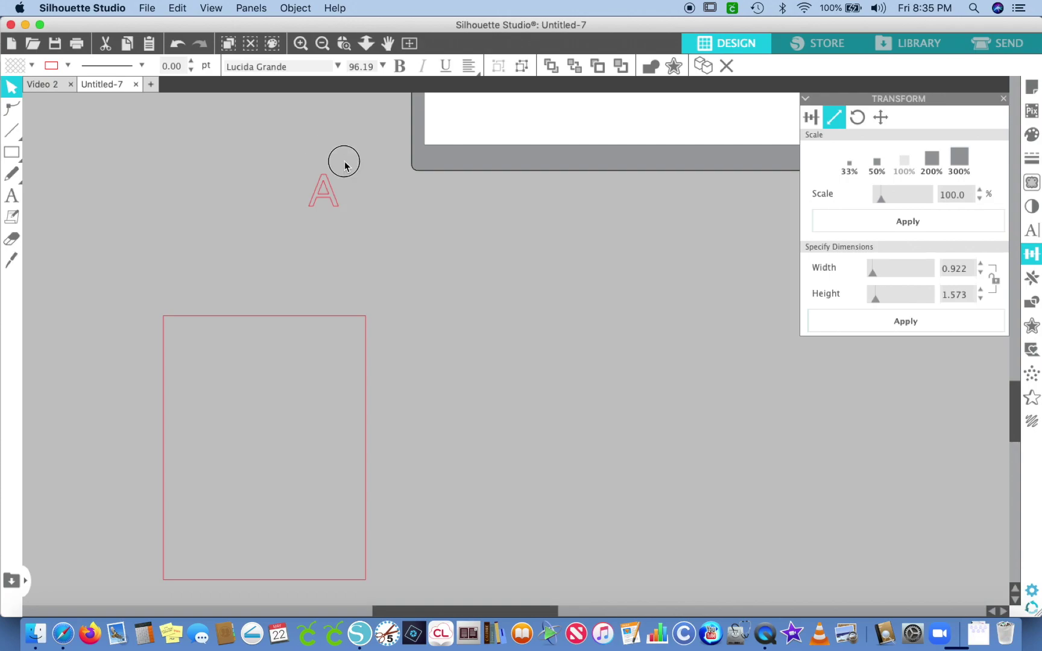
pyautogui.click(337, 192)
pyautogui.moveTo(345, 160); pyautogui.dragTo(396, 133)
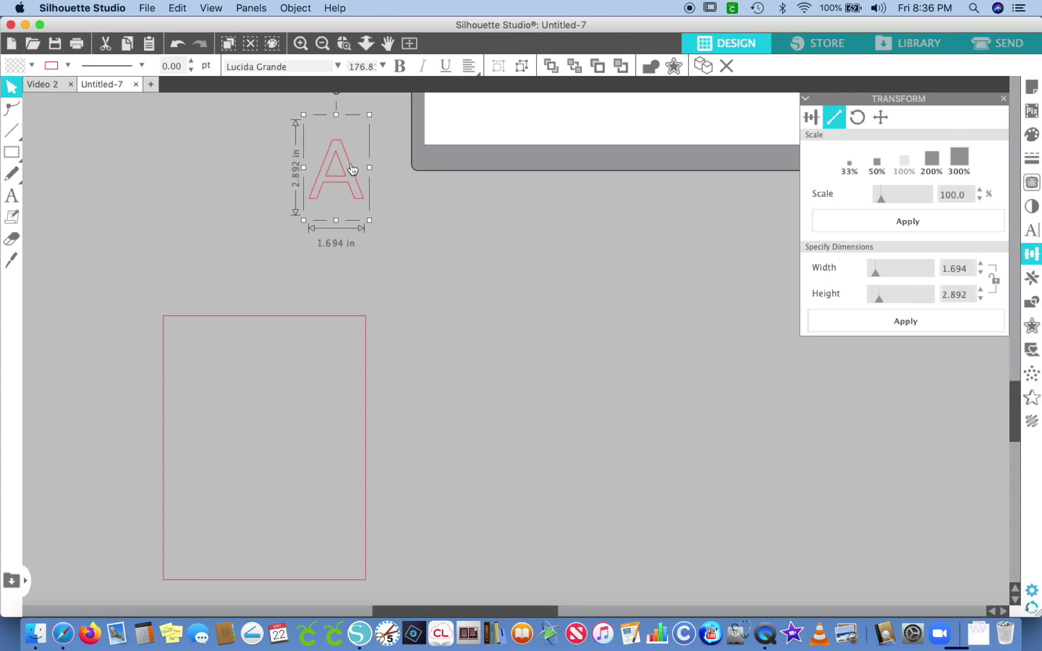
pyautogui.moveTo(353, 169); pyautogui.dragTo(306, 221)
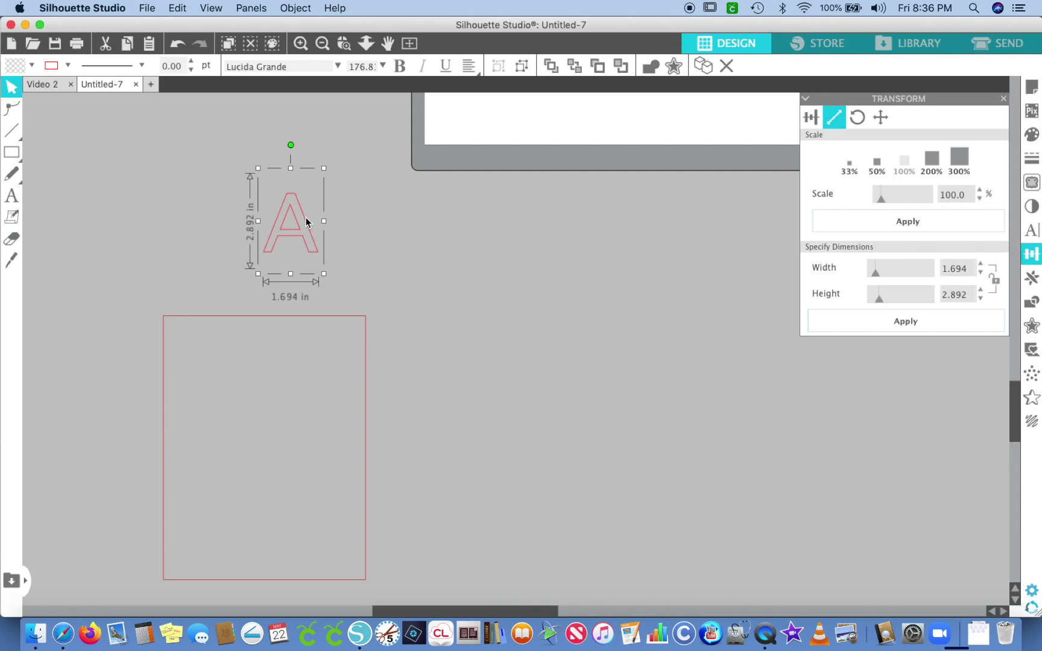
# - Move the transform settings aside and fill the letter A with solid black
pyautogui.moveTo(981, 97); pyautogui.dragTo(614, 324)
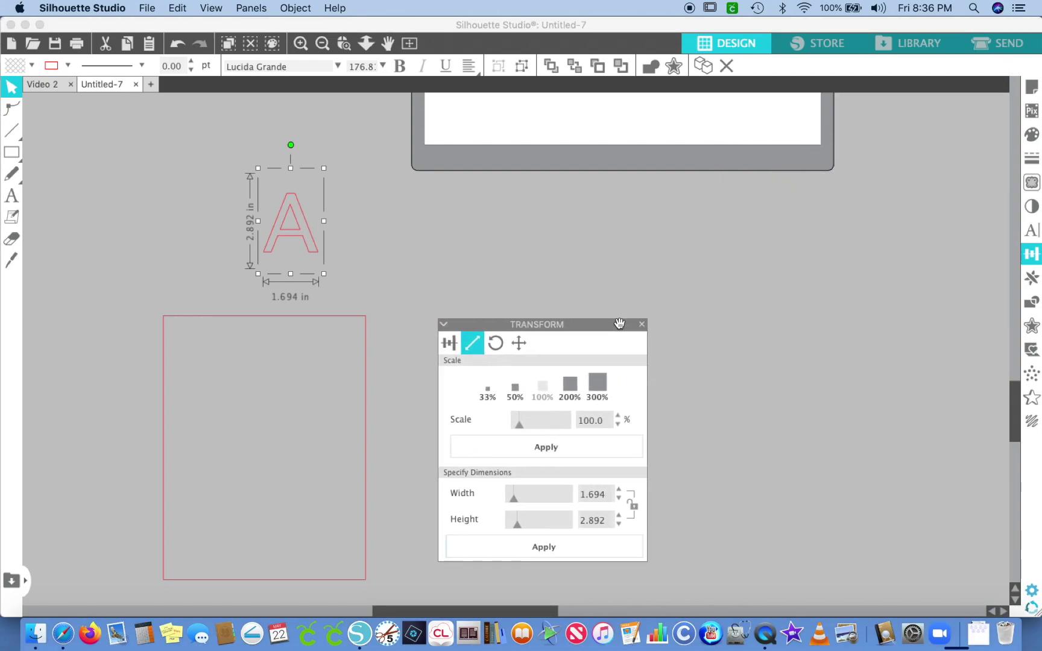
pyautogui.click(1031, 138)
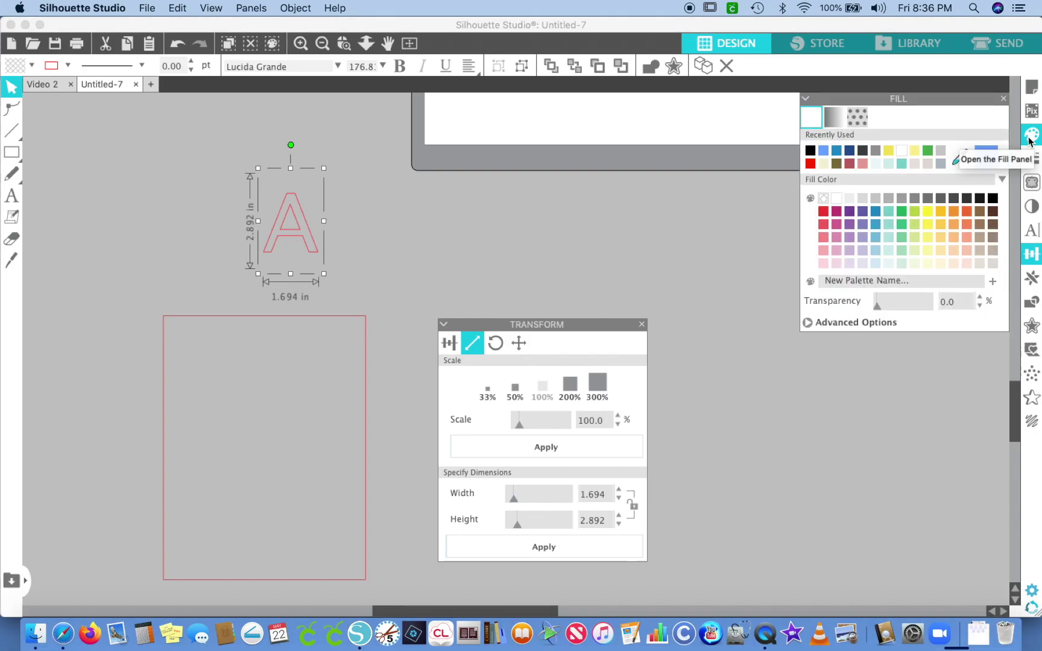
pyautogui.click(1030, 138)
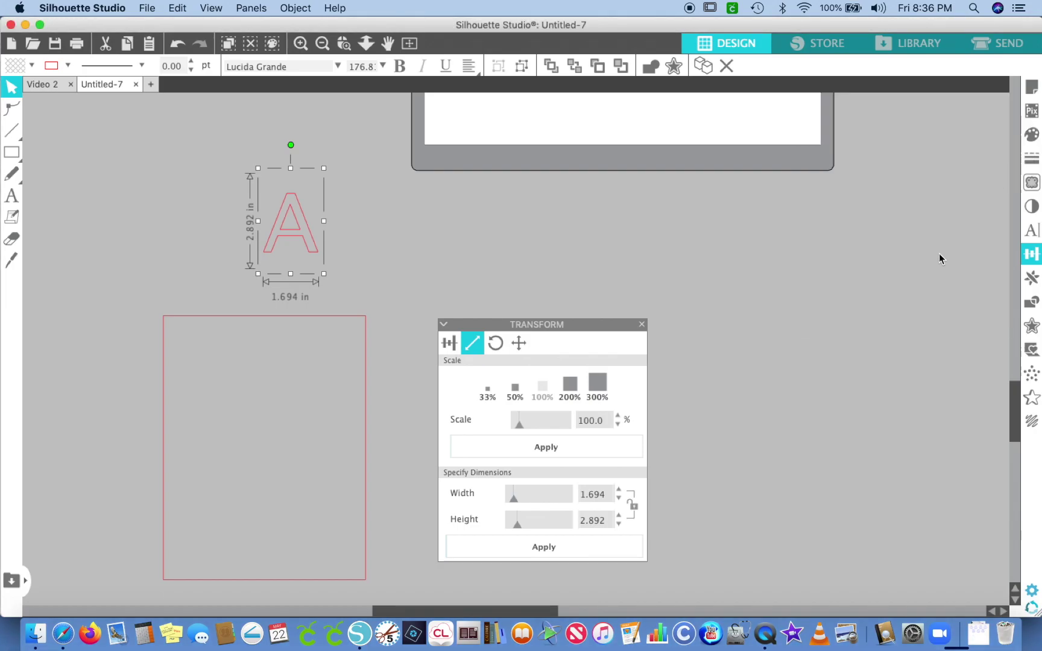
pyautogui.click(1029, 140)
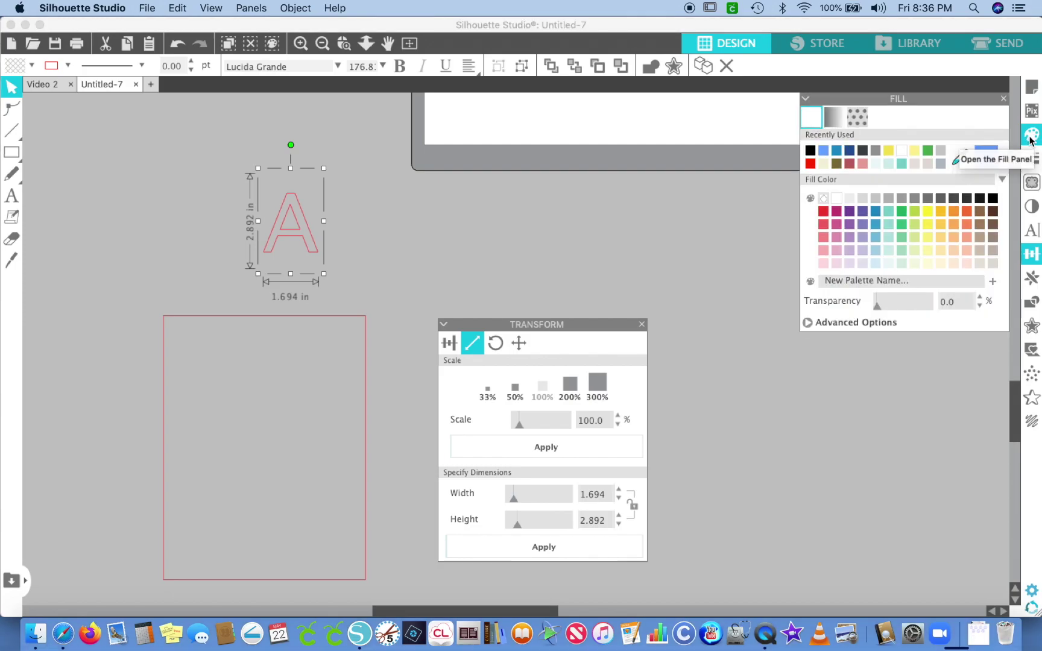
pyautogui.click(993, 199)
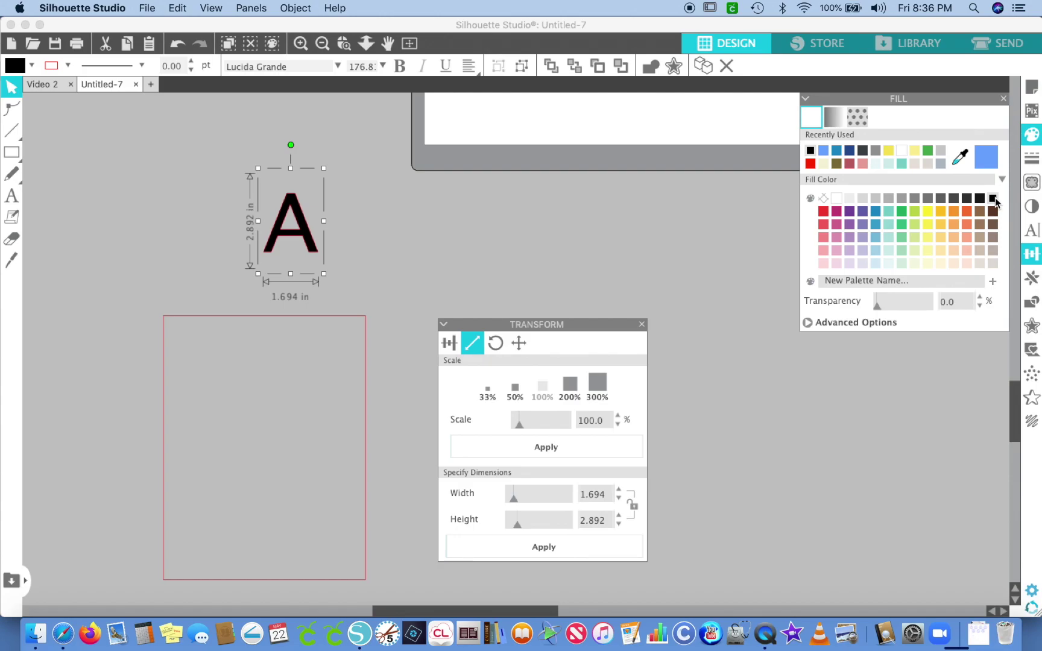
# - Remove the letter A's red outline by making its line color transparent, and deselect the letter
pyautogui.click(1032, 159)
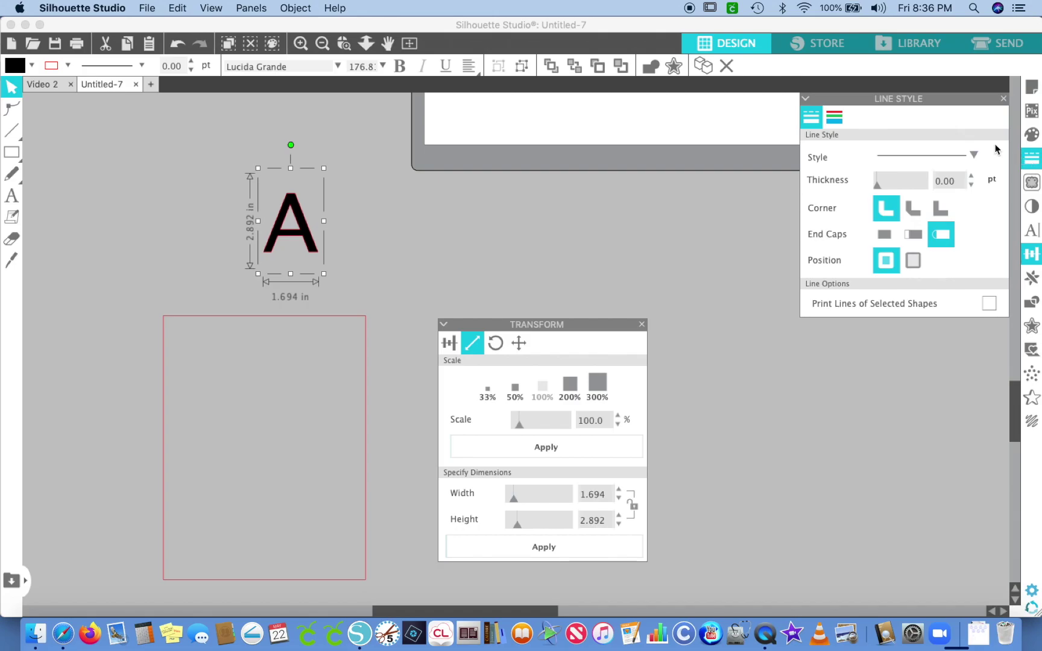
pyautogui.click(841, 119)
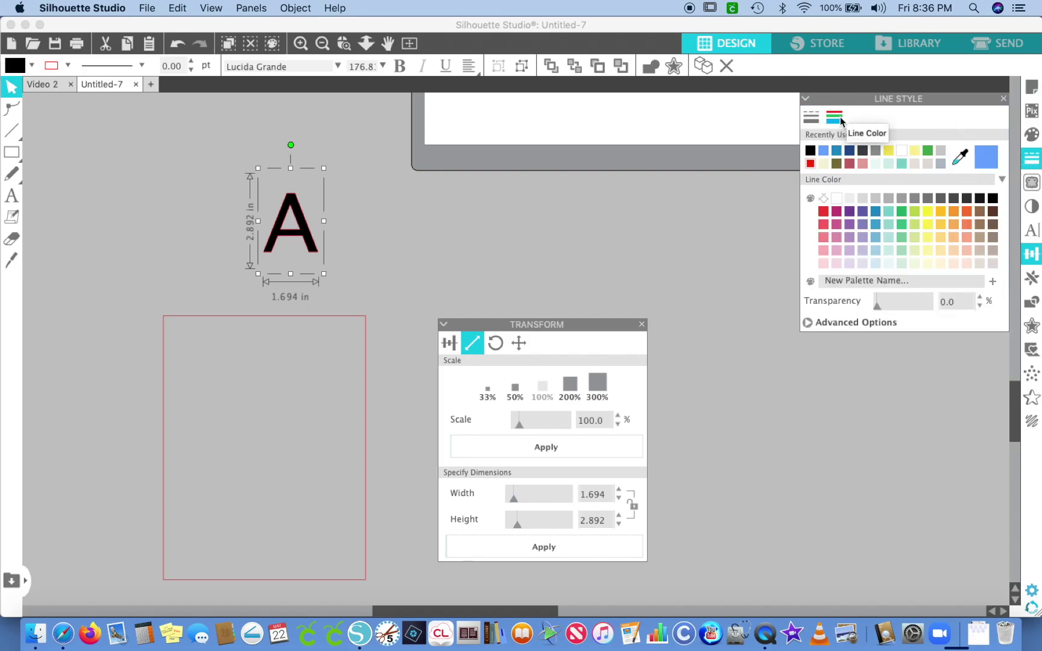
pyautogui.click(824, 199)
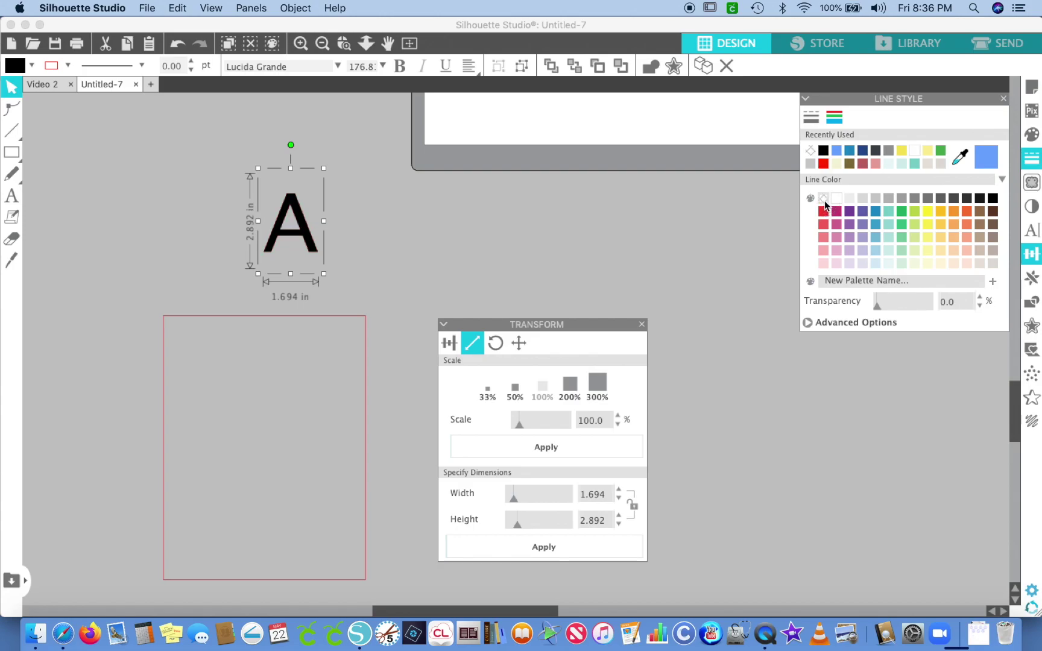
pyautogui.click(728, 241)
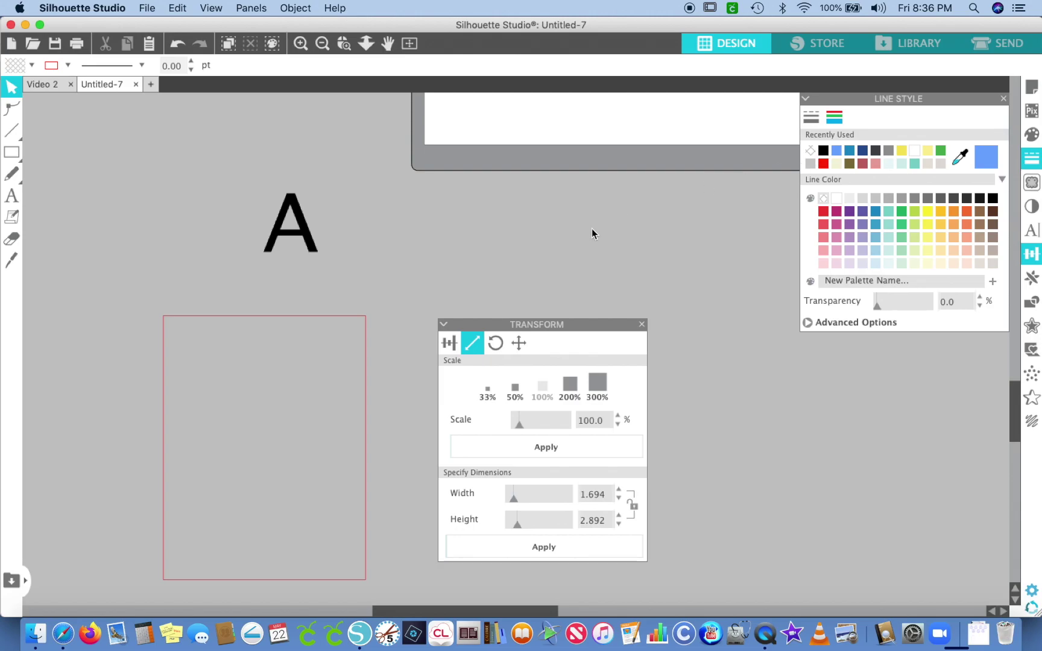
# - Close the line style settings and move the transform settings clear of the letter and rectangle
pyautogui.click(588, 321)
pyautogui.moveTo(588, 321); pyautogui.dragTo(952, 271)
pyautogui.click(1004, 121)
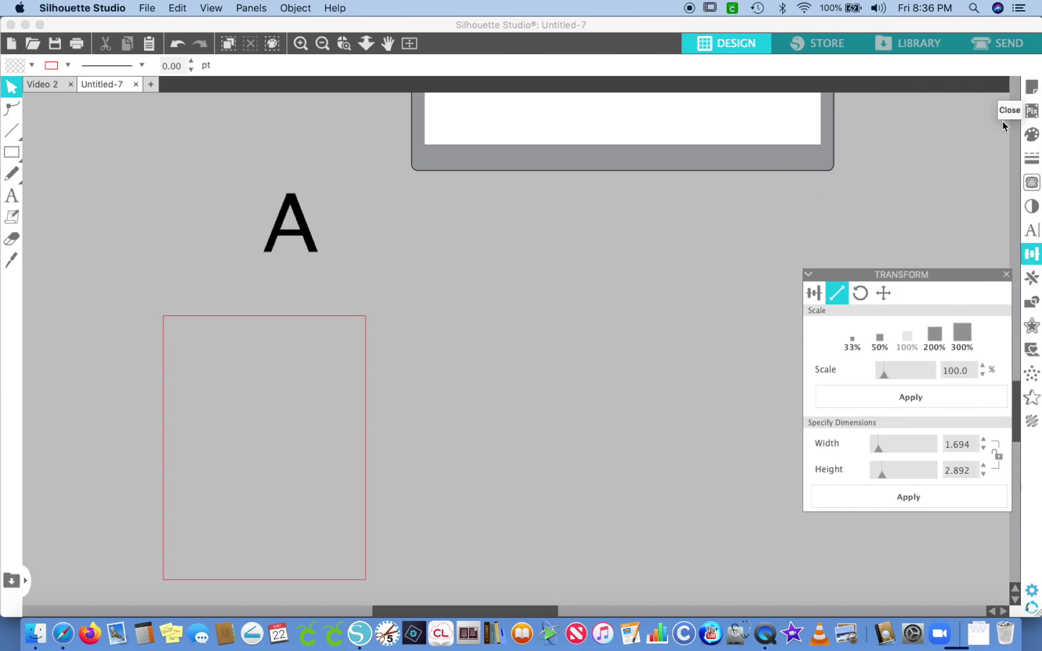
pyautogui.moveTo(939, 275); pyautogui.dragTo(938, 122)
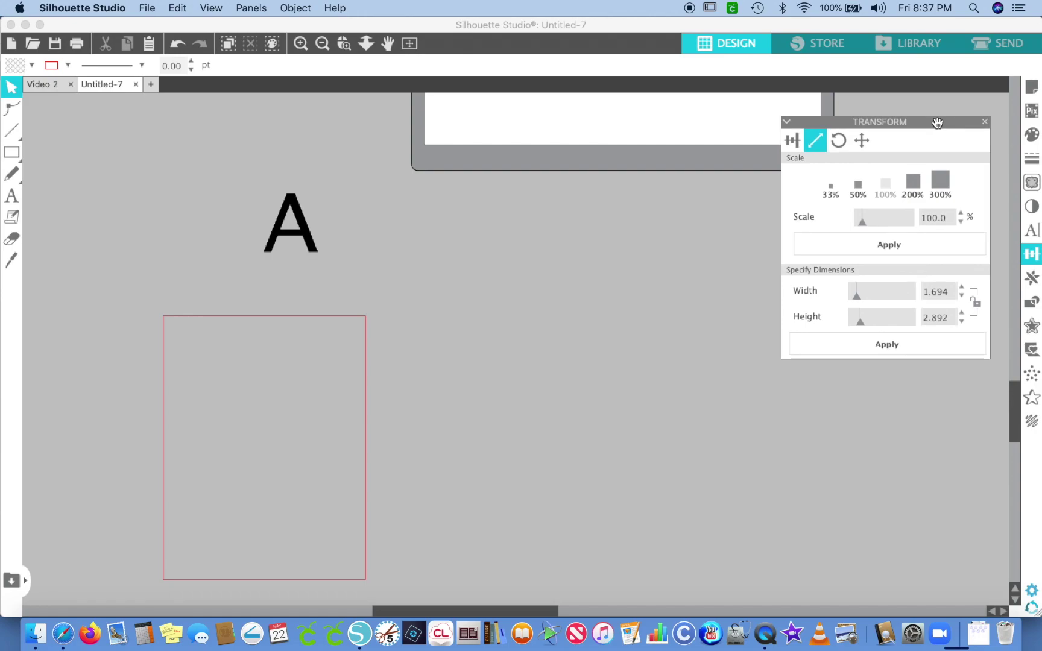
pyautogui.hscroll(3, 317, 243)
pyautogui.scroll(-2, 316, 243)
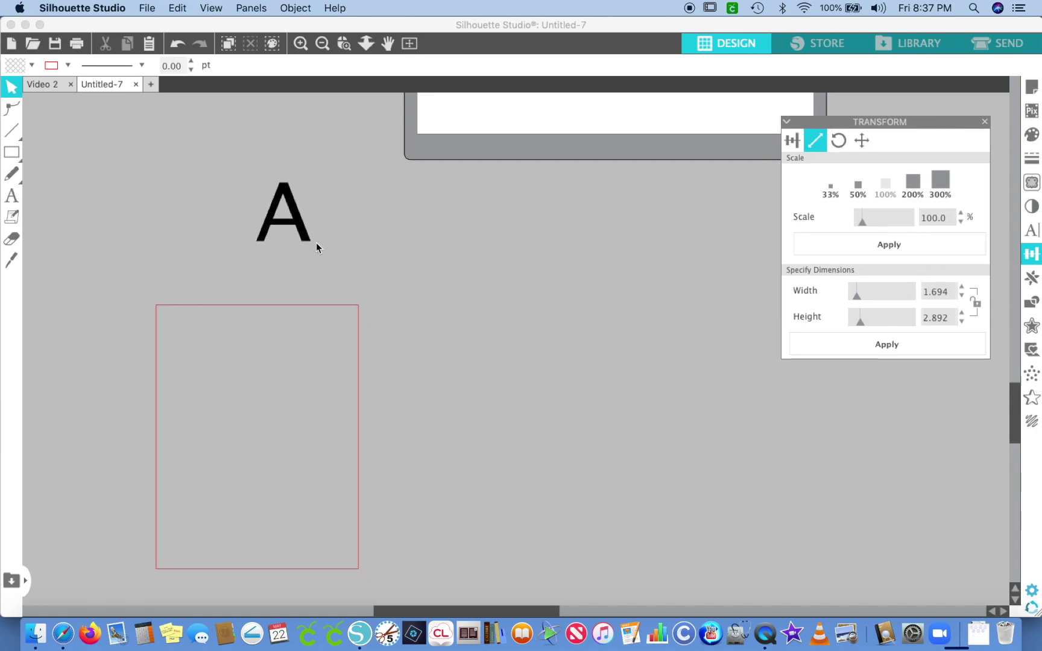
pyautogui.hscroll(1, 316, 243)
pyautogui.scroll(-1, 316, 243)
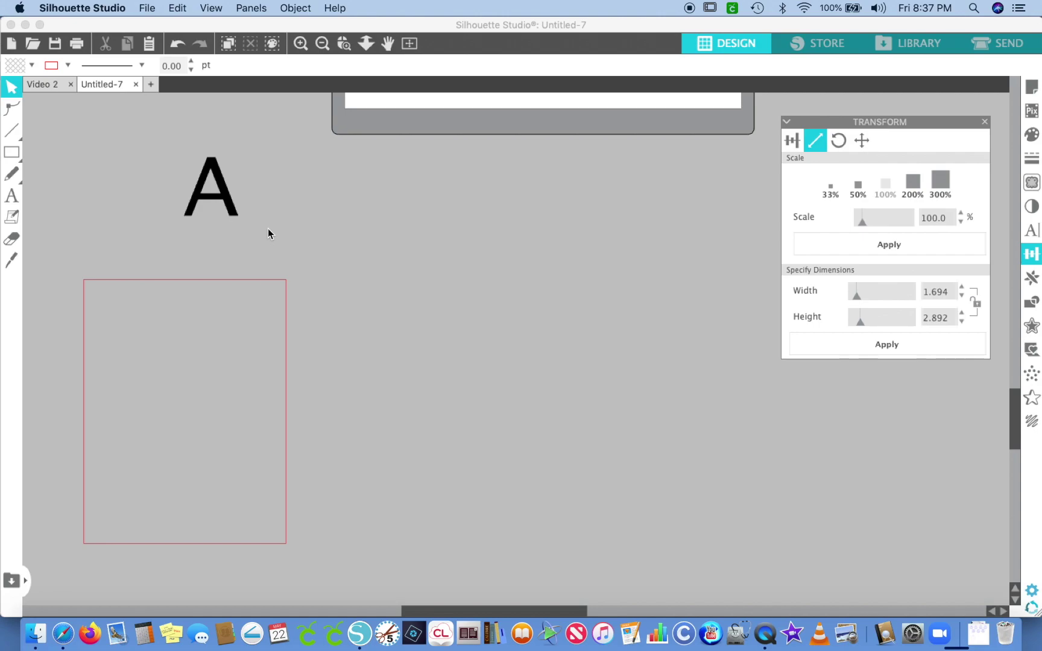
pyautogui.click(233, 217)
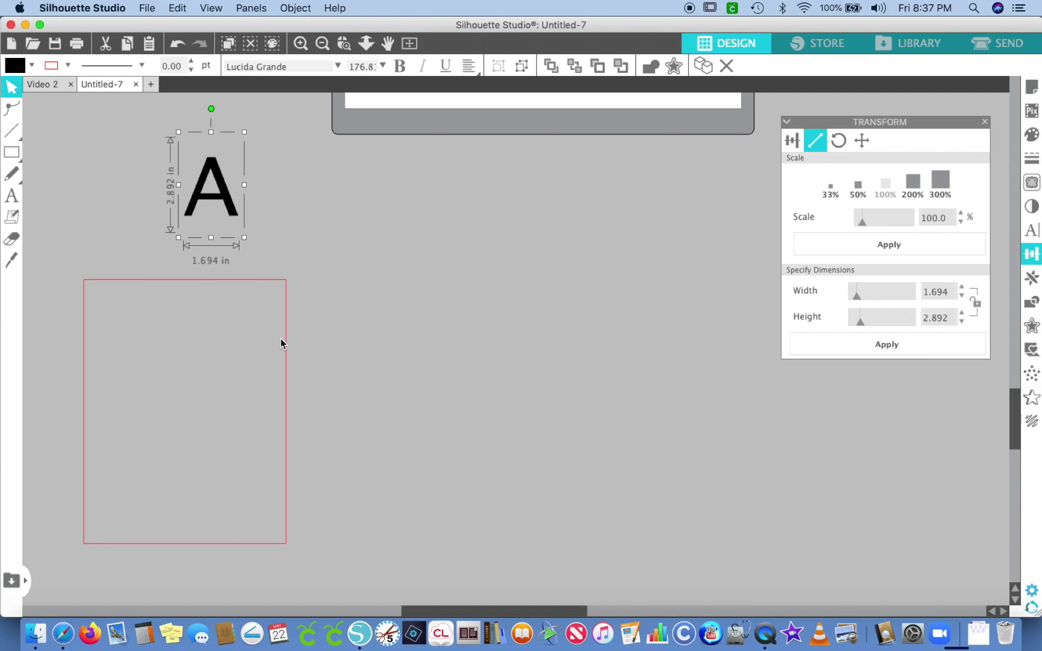
pyautogui.click(374, 299)
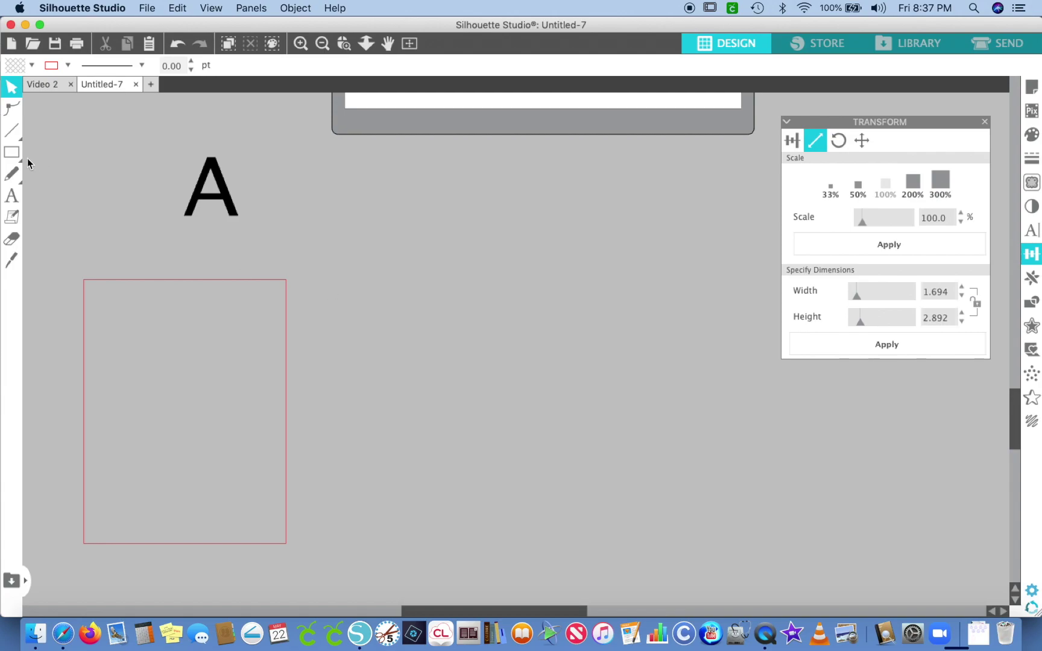
pyautogui.moveTo(12, 157)
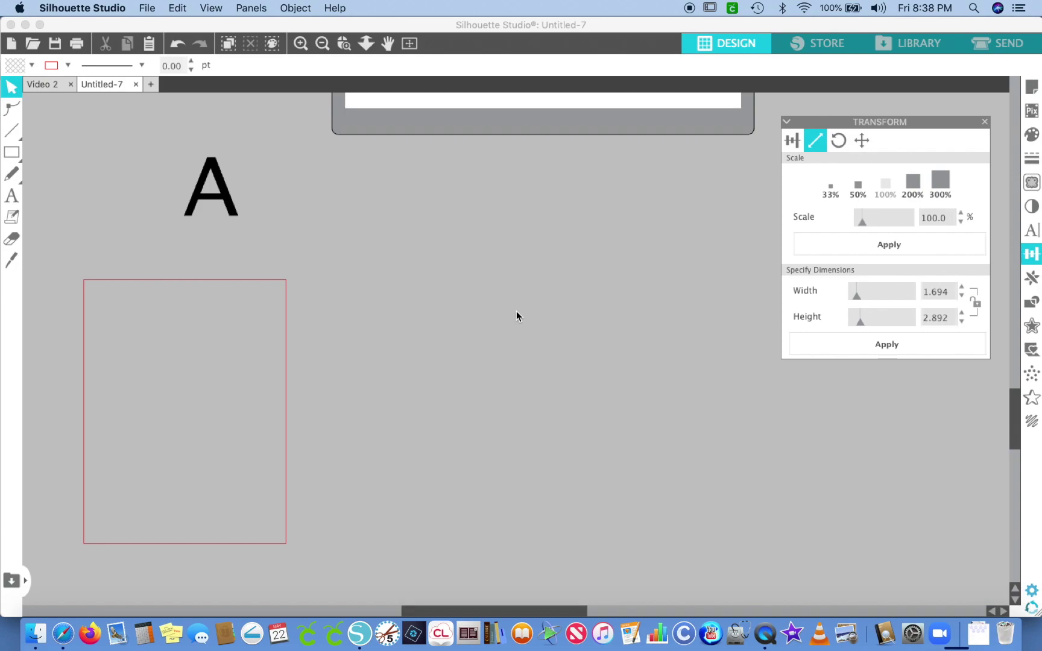
pyautogui.click(227, 188)
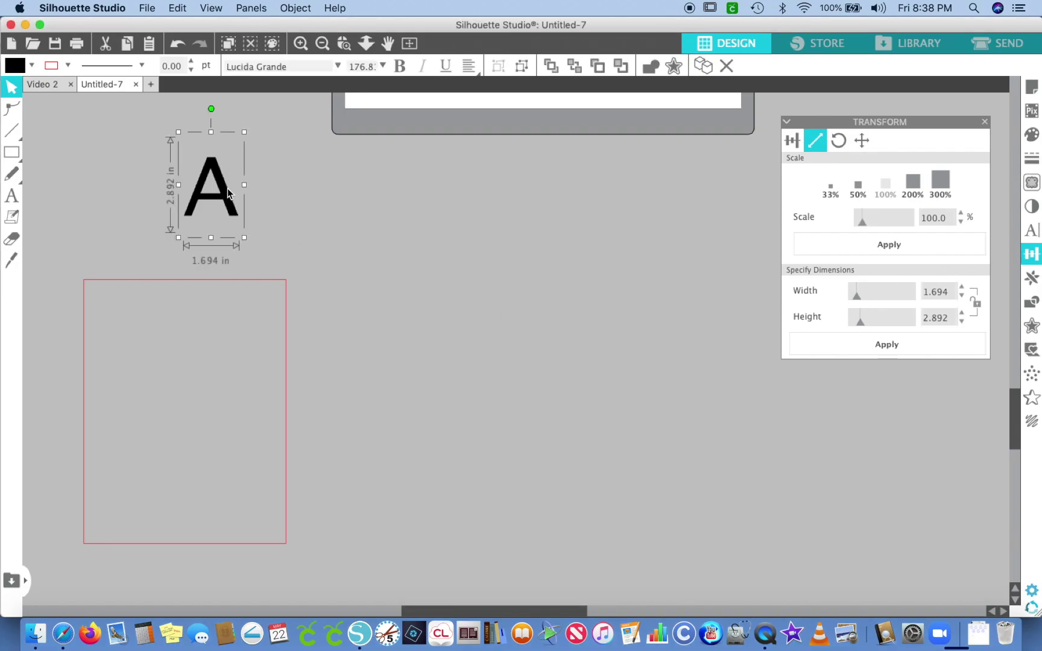
pyautogui.keyDown('shift'); pyautogui.click(288, 323); pyautogui.keyUp('shift')
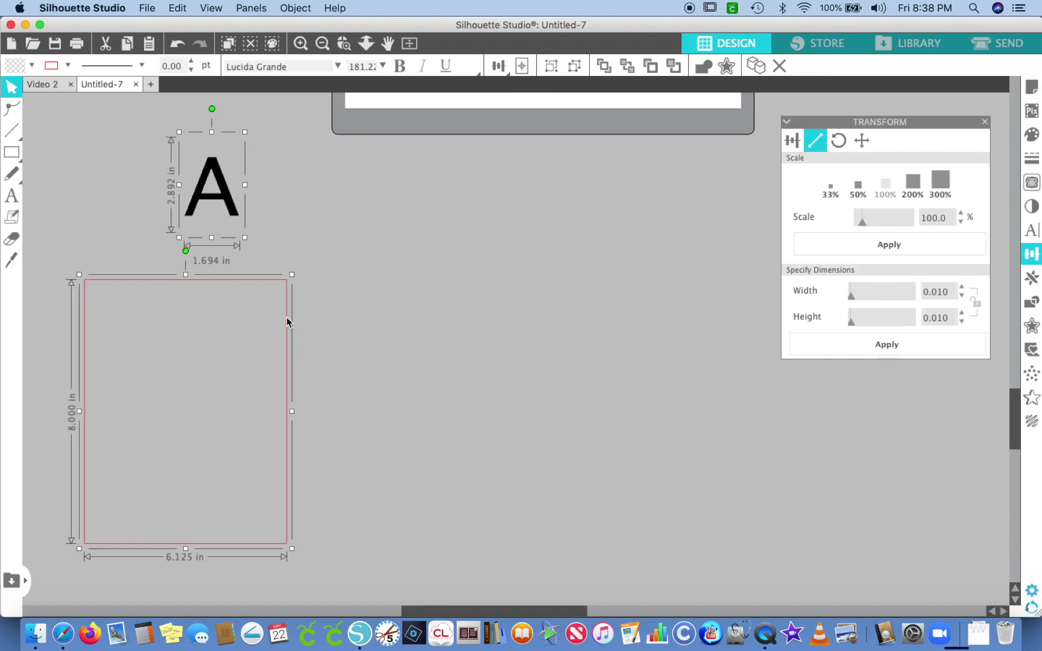
pyautogui.click(49, 114)
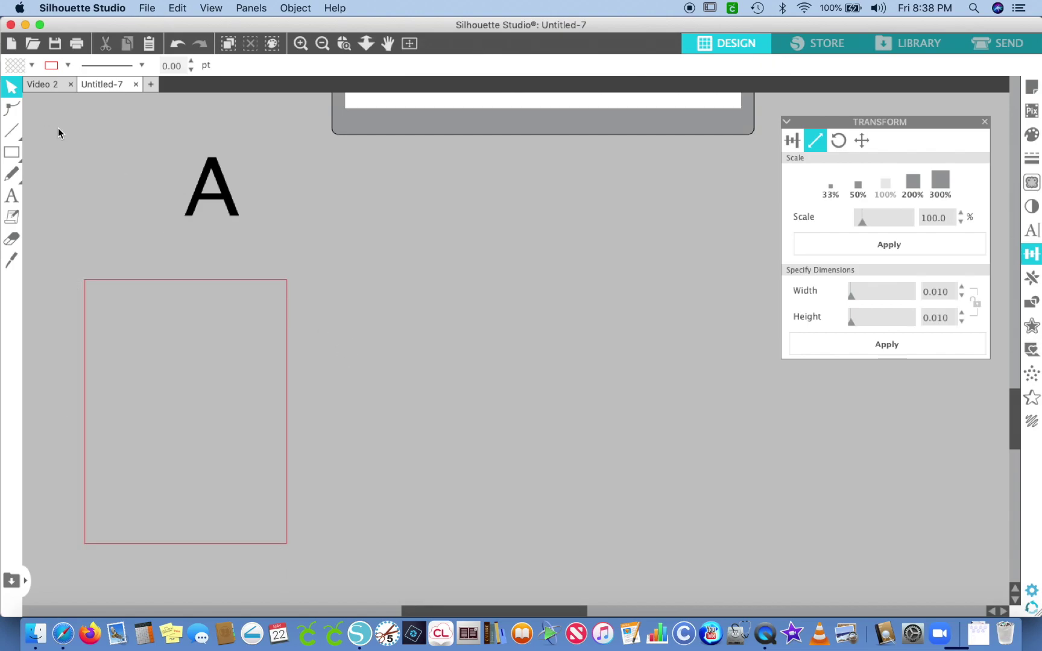
# - Duplicate the letter A together with its rectangle to the right and shift the copies to leave a gap between the rectangles
pyautogui.click(192, 190)
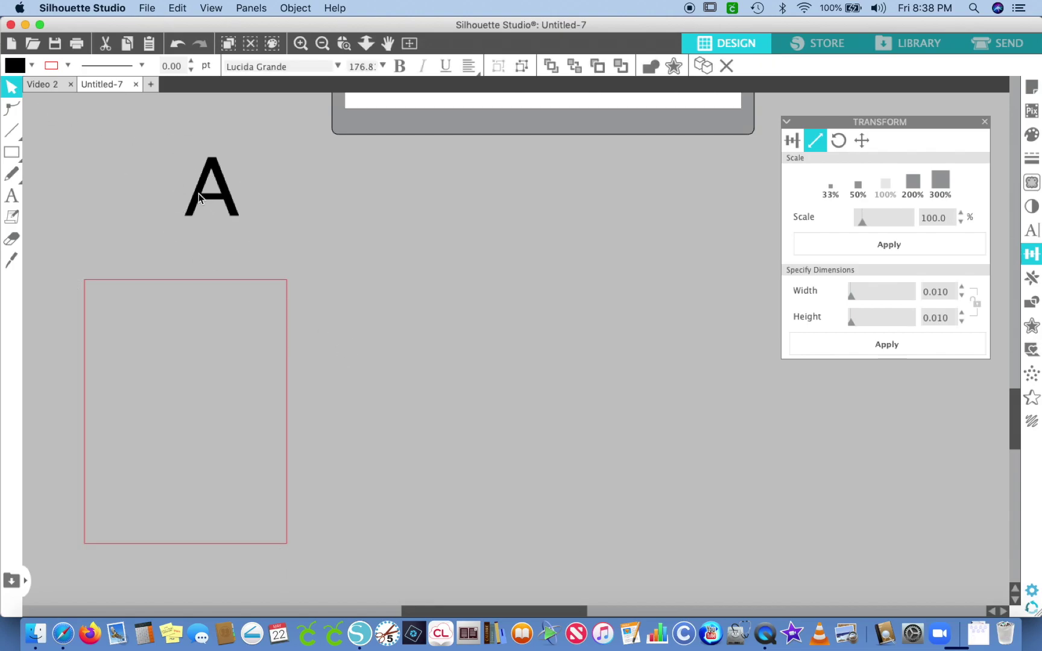
pyautogui.keyDown('shift'); pyautogui.click(288, 332); pyautogui.keyUp('shift')
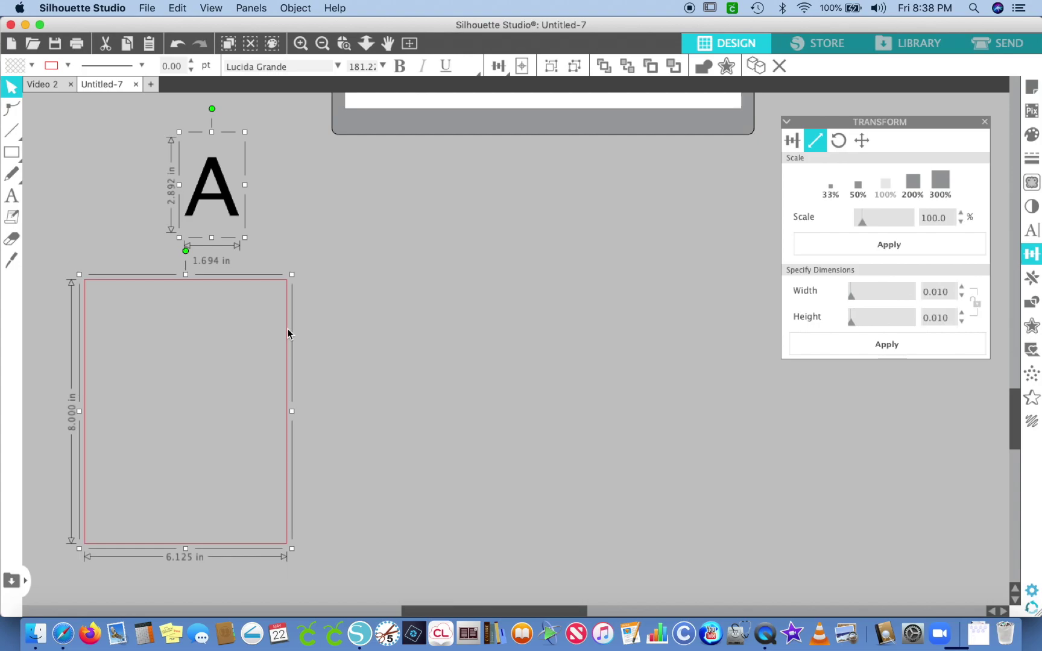
pyautogui.press('super+d')
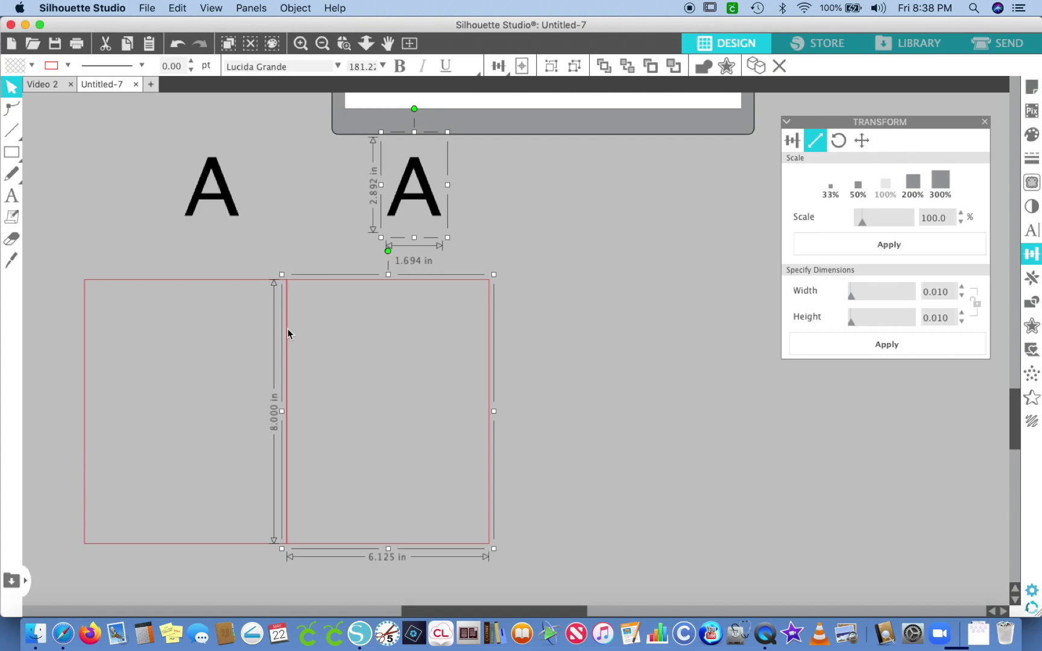
pyautogui.press('Right')
pyautogui.press('Right')
pyautogui.press('Right')
pyautogui.press('Right')
pyautogui.press('Right')
pyautogui.press('Right')
pyautogui.press('Right')
pyautogui.press('Right')
pyautogui.press('Right')
pyautogui.press('Right')
pyautogui.press('Right')
pyautogui.press('Right')
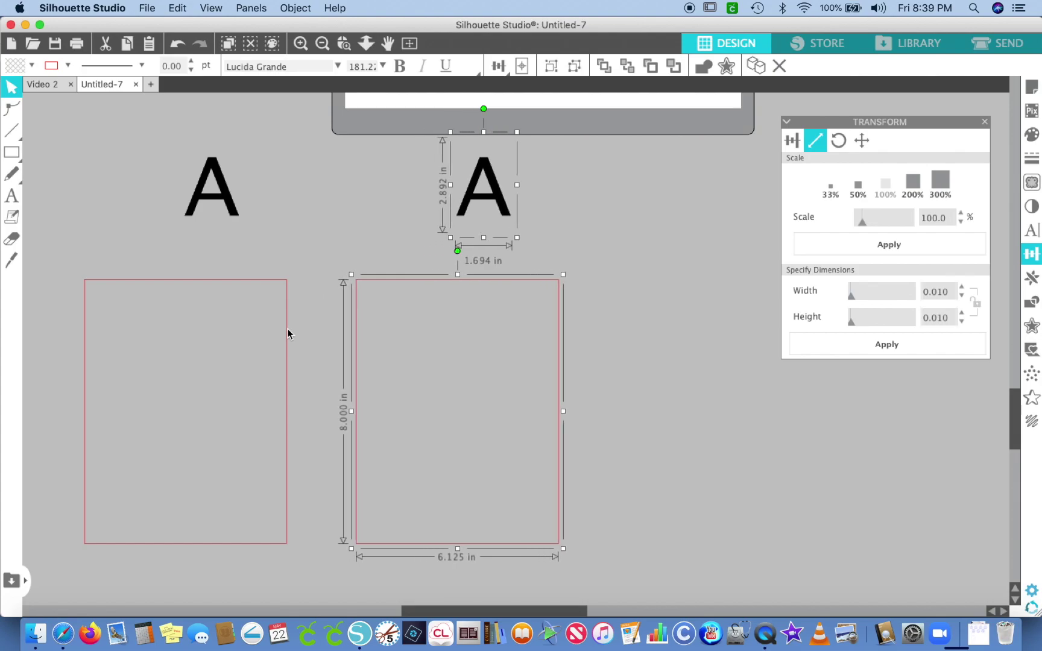
pyautogui.click(319, 269)
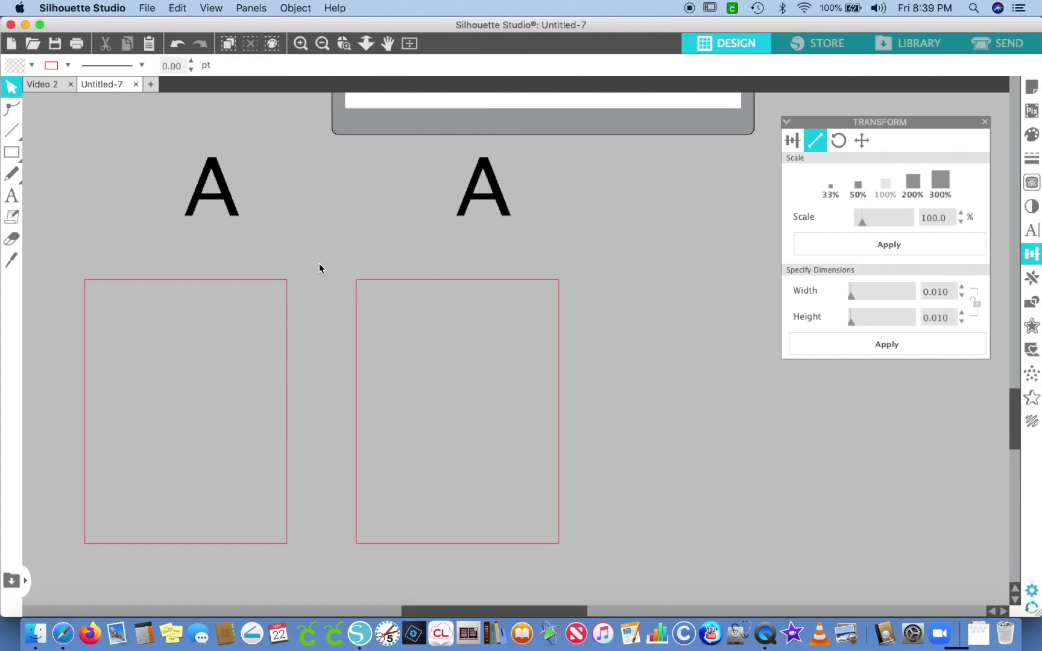
# - Move the copied letter A slightly left and down above the second rectangle and change its text to B
pyautogui.click(502, 212)
pyautogui.moveTo(503, 216); pyautogui.dragTo(490, 223)
pyautogui.doubleClick(442, 220)
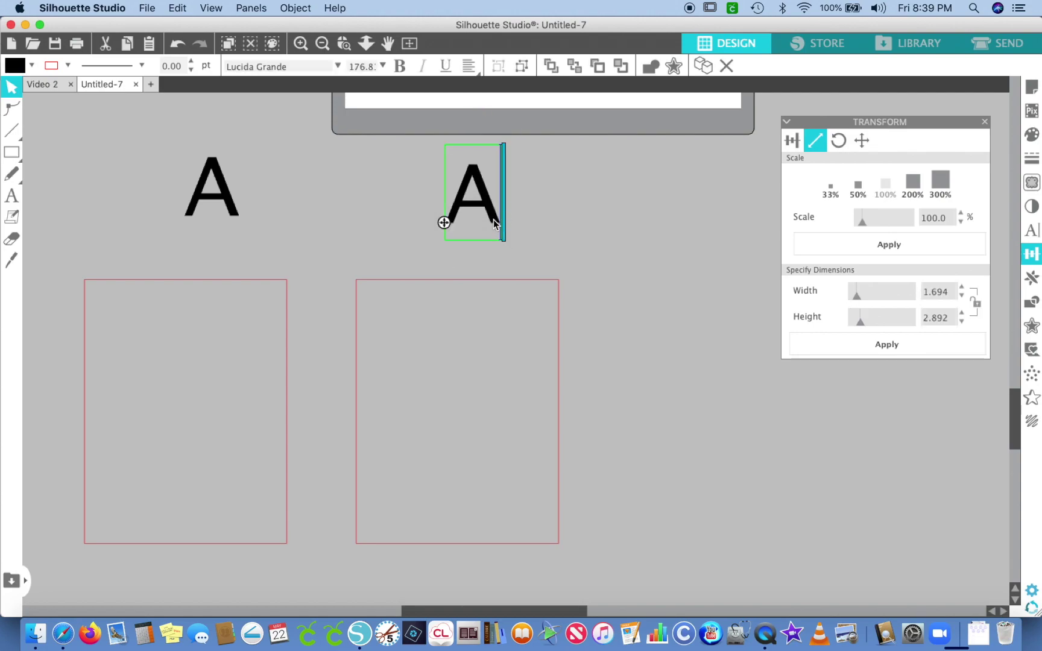
pyautogui.click(542, 223)
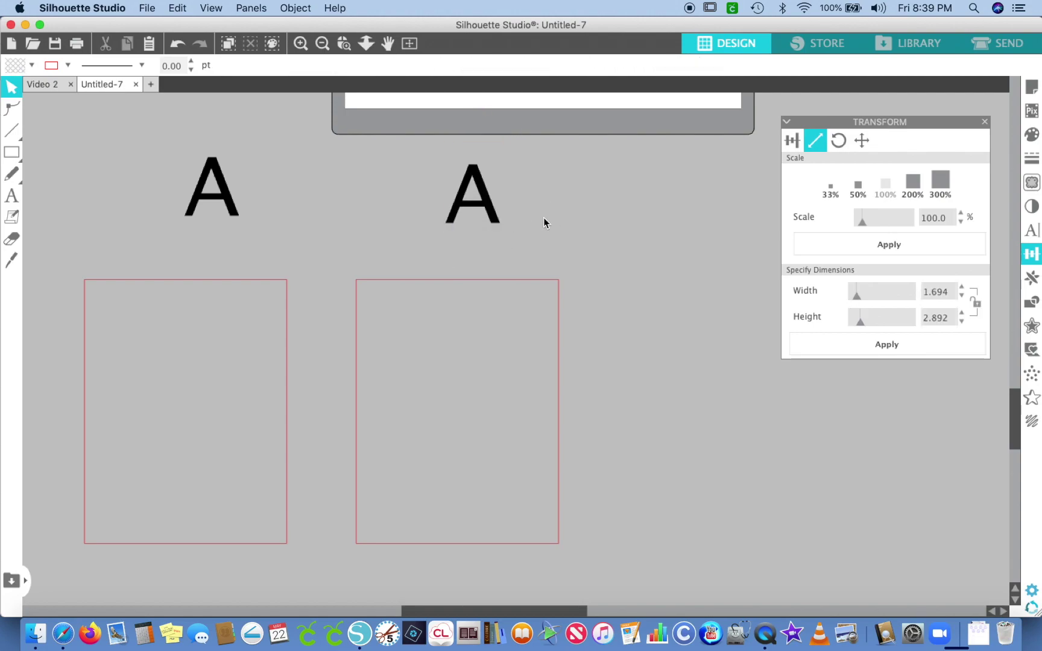
pyautogui.click(490, 211)
pyautogui.doubleClick(491, 211)
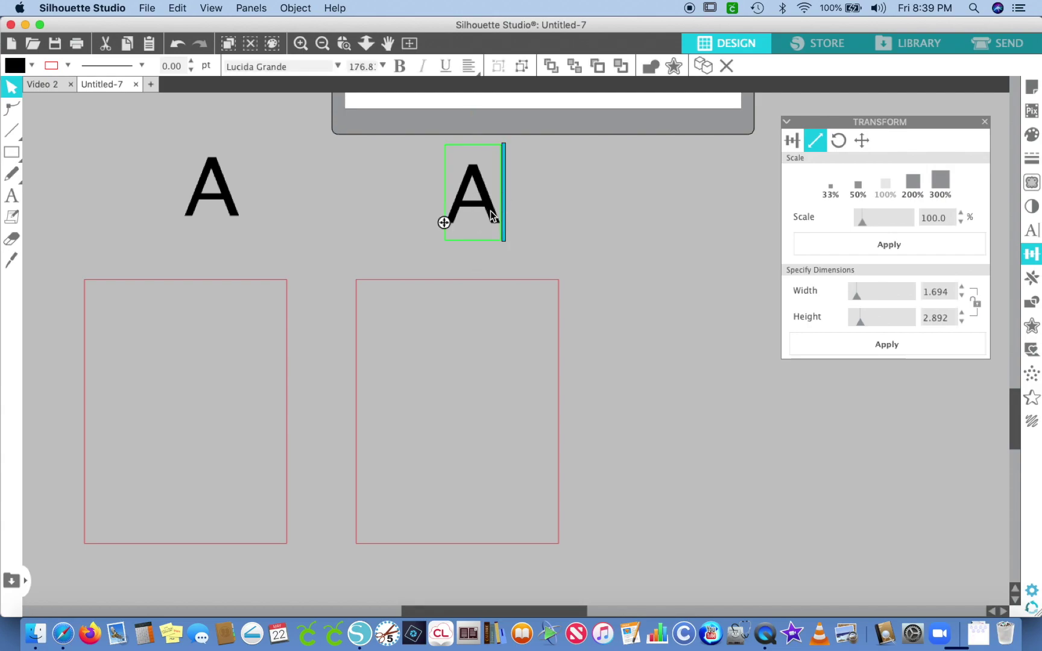
pyautogui.press('BackSpace')
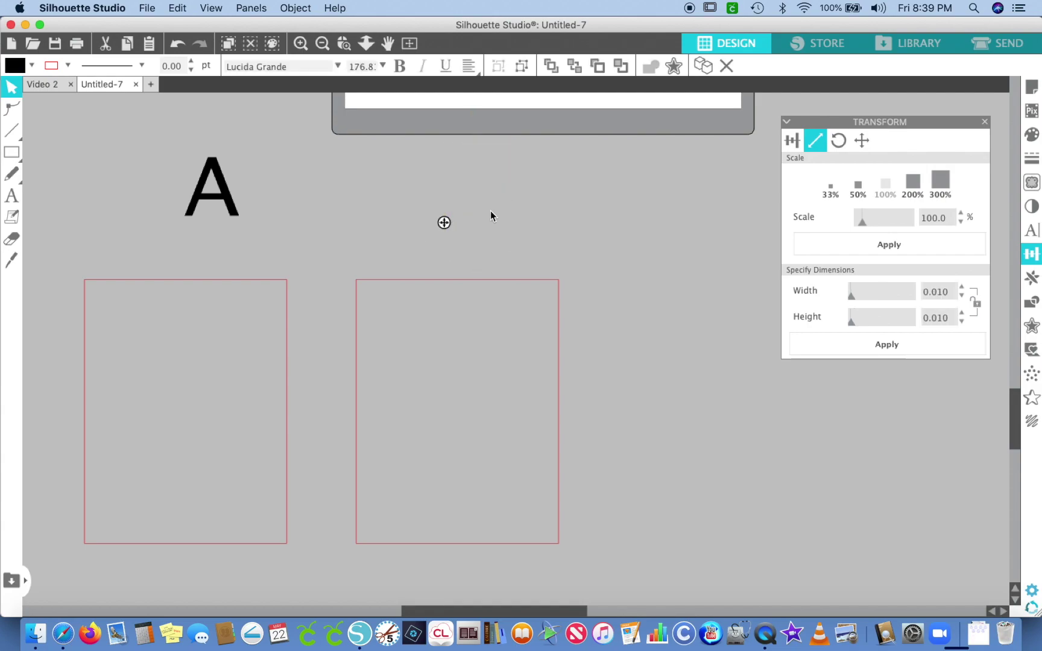
pyautogui.write('B')
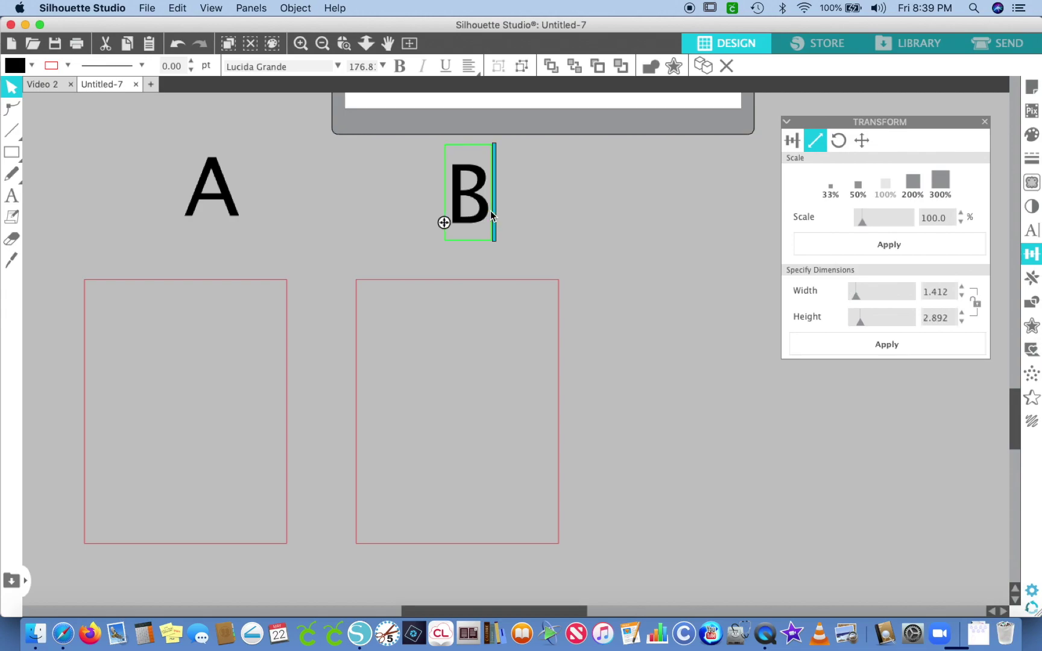
pyautogui.click(550, 231)
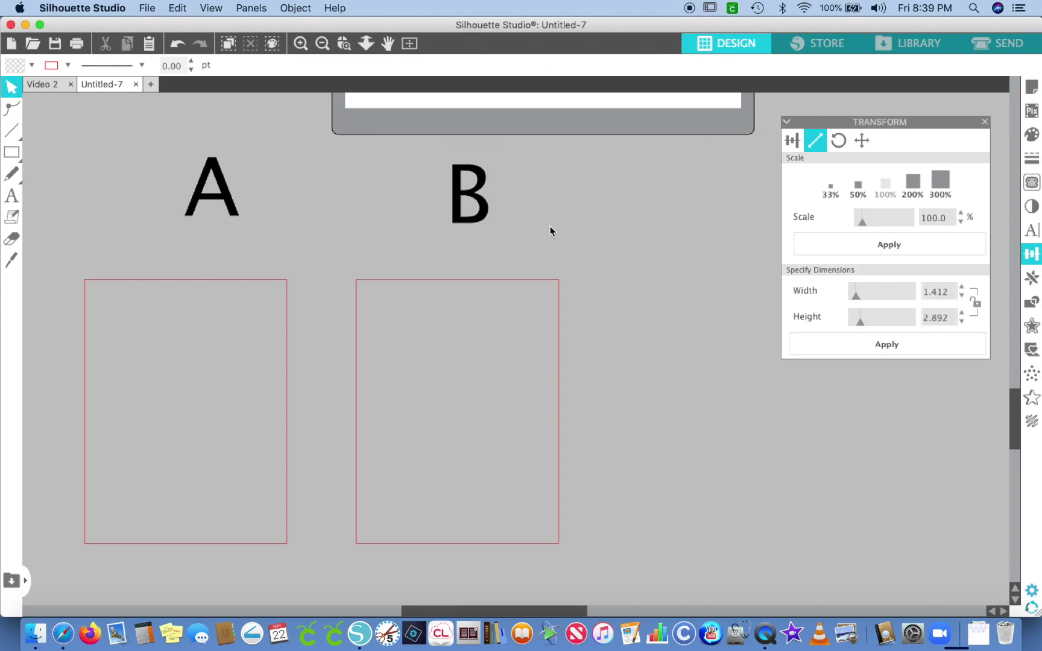
# - Resize the rectangle under the letter B to 1.5 in wide by 6.125 in high
pyautogui.click(559, 307)
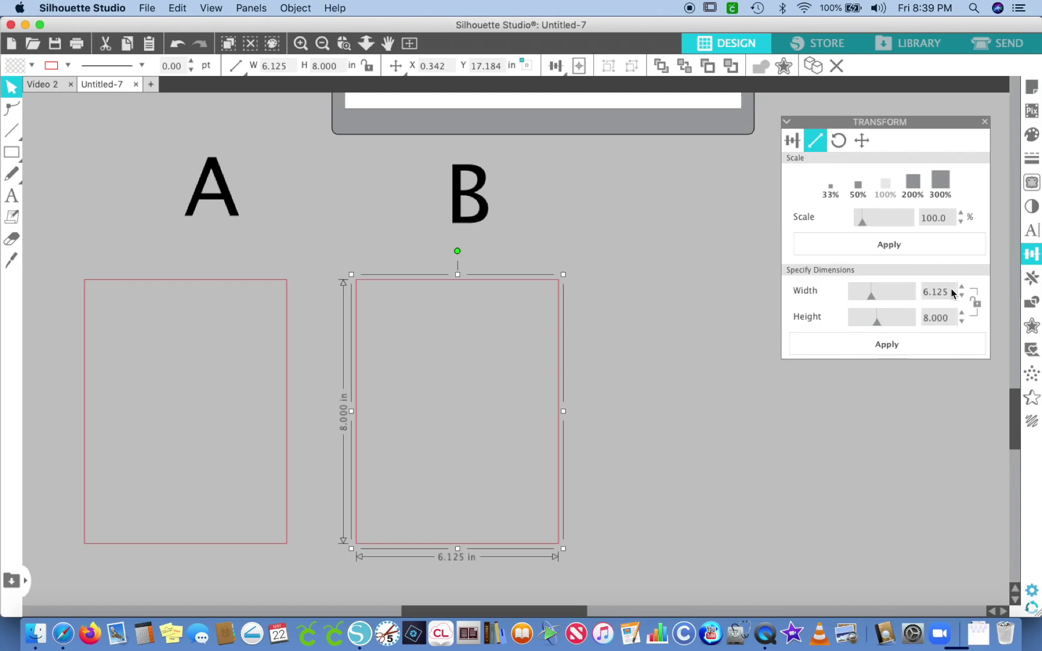
pyautogui.moveTo(951, 292); pyautogui.dragTo(909, 289)
pyautogui.write('1.5')
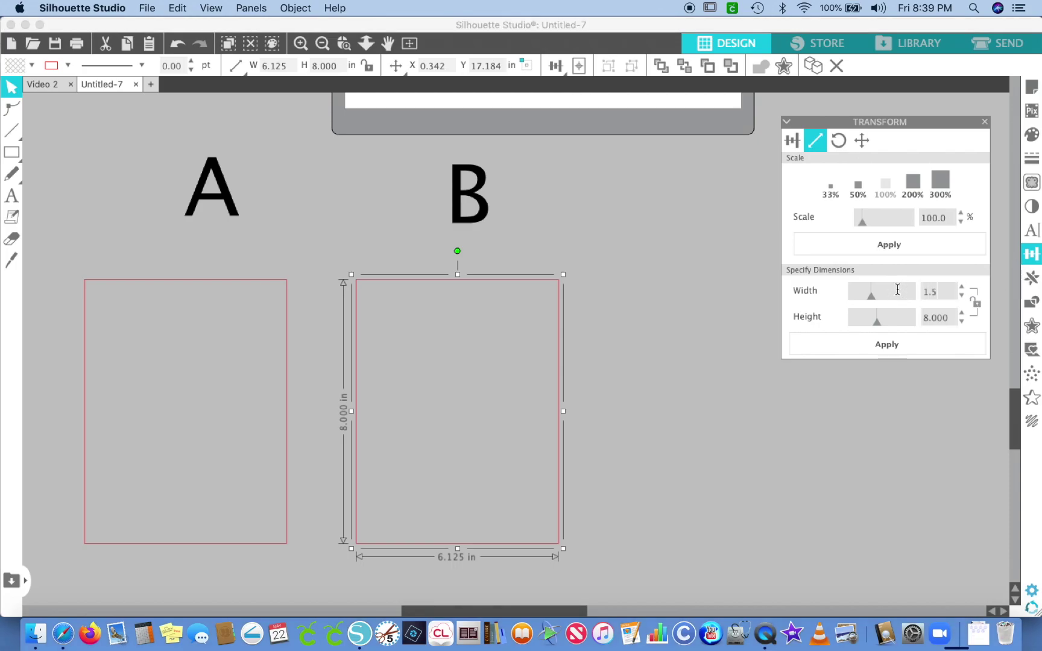
pyautogui.press('Tab')
pyautogui.write('6.125')
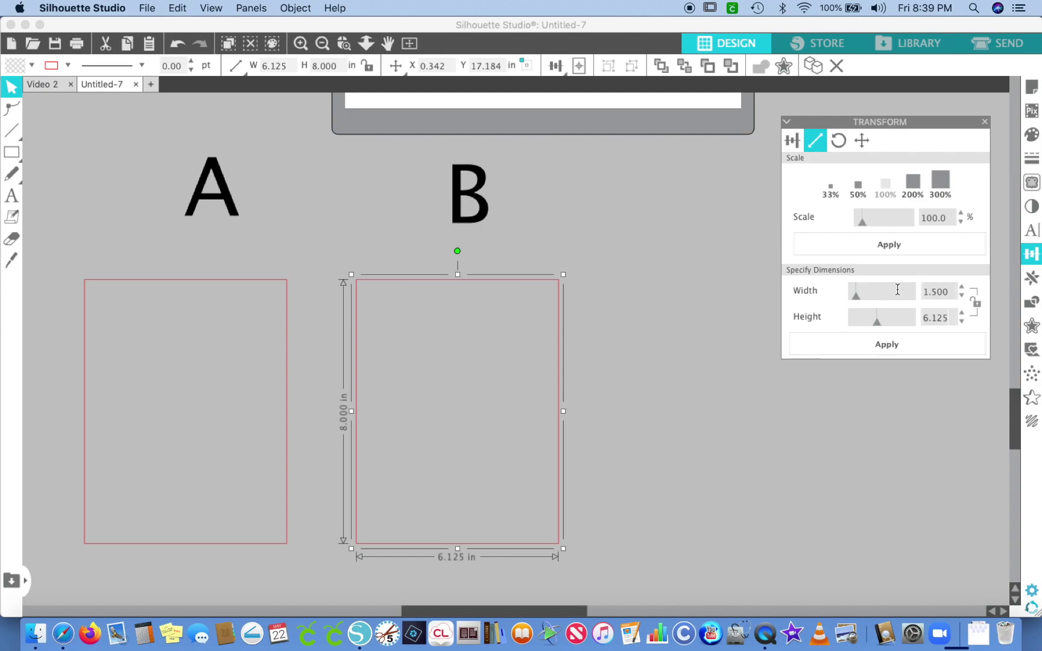
pyautogui.click(904, 343)
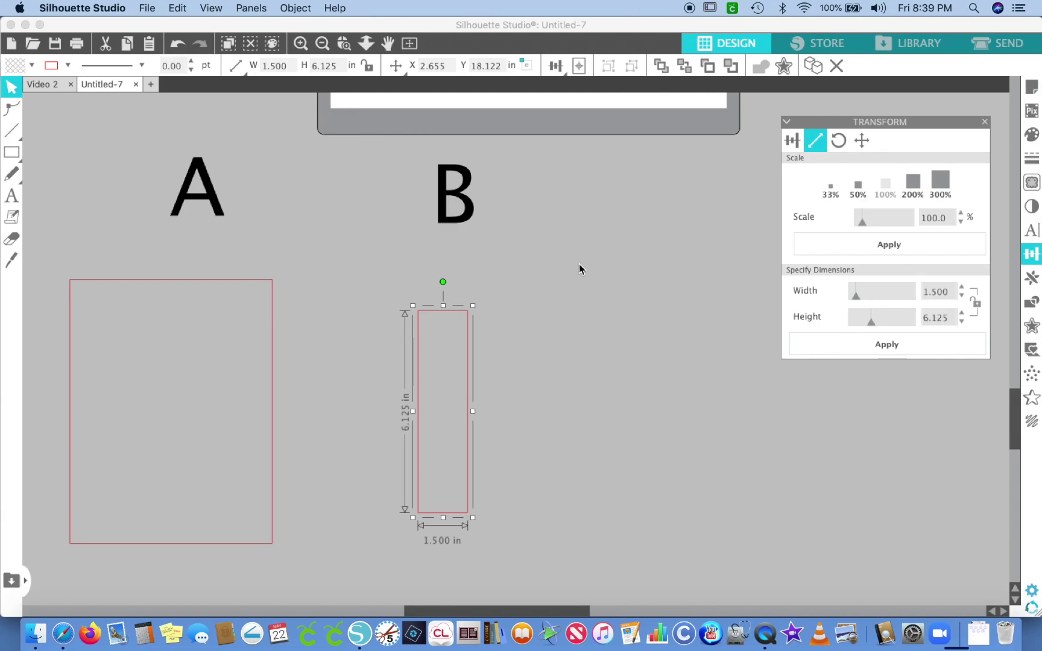
# - Duplicate the letter B with its narrow rectangle to the right and shift the copies well clear of the originals
pyautogui.hscroll(5, 579, 264)
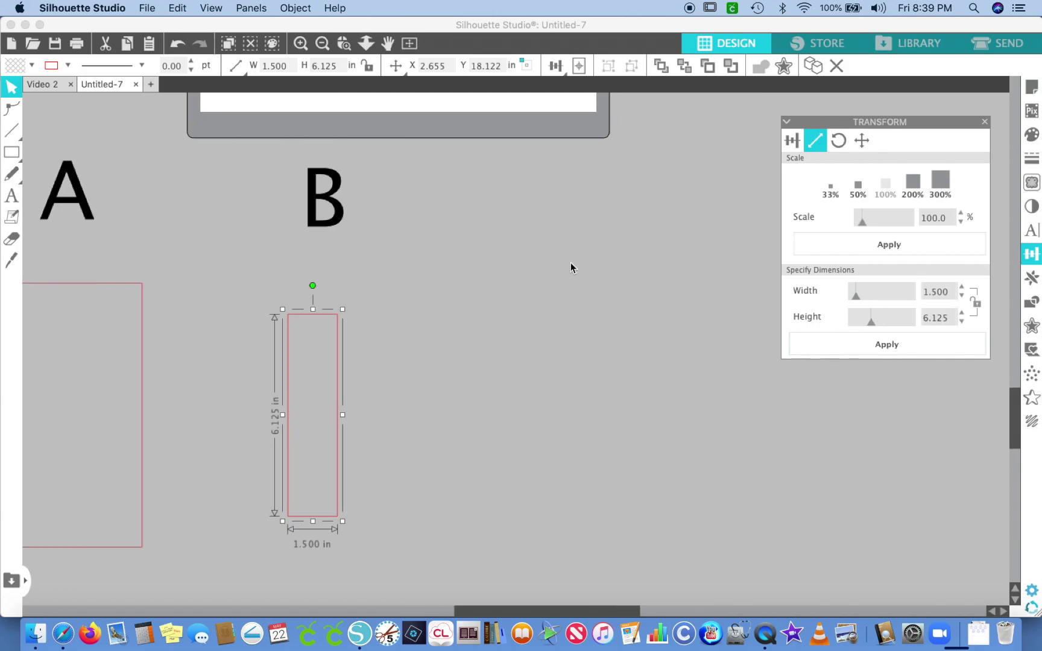
pyautogui.click(336, 217)
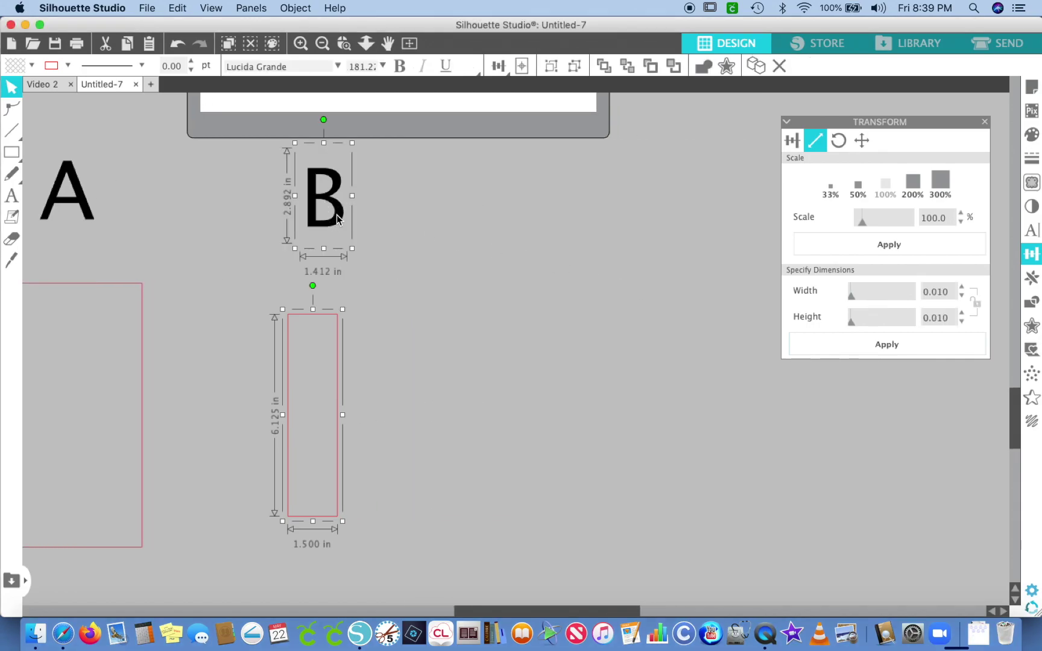
pyautogui.press('super+d')
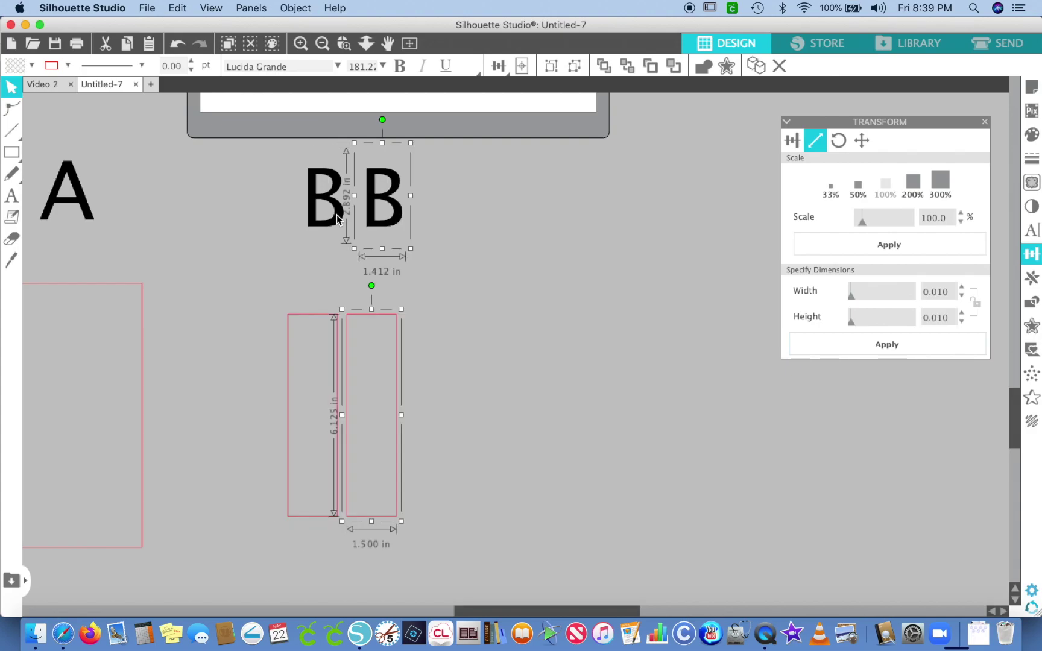
pyautogui.press('Right')
pyautogui.press('Right')
pyautogui.press('Right')
pyautogui.press('Right')
pyautogui.press('Right')
pyautogui.press('Right')
pyautogui.press('Right')
pyautogui.press('Right')
pyautogui.press('Right')
pyautogui.press('Right')
pyautogui.press('Right')
pyautogui.press('Right')
pyautogui.press('Right')
pyautogui.press('Right')
pyautogui.press('Right')
pyautogui.press('Right')
pyautogui.press('Right')
pyautogui.press('Right')
pyautogui.click(424, 222)
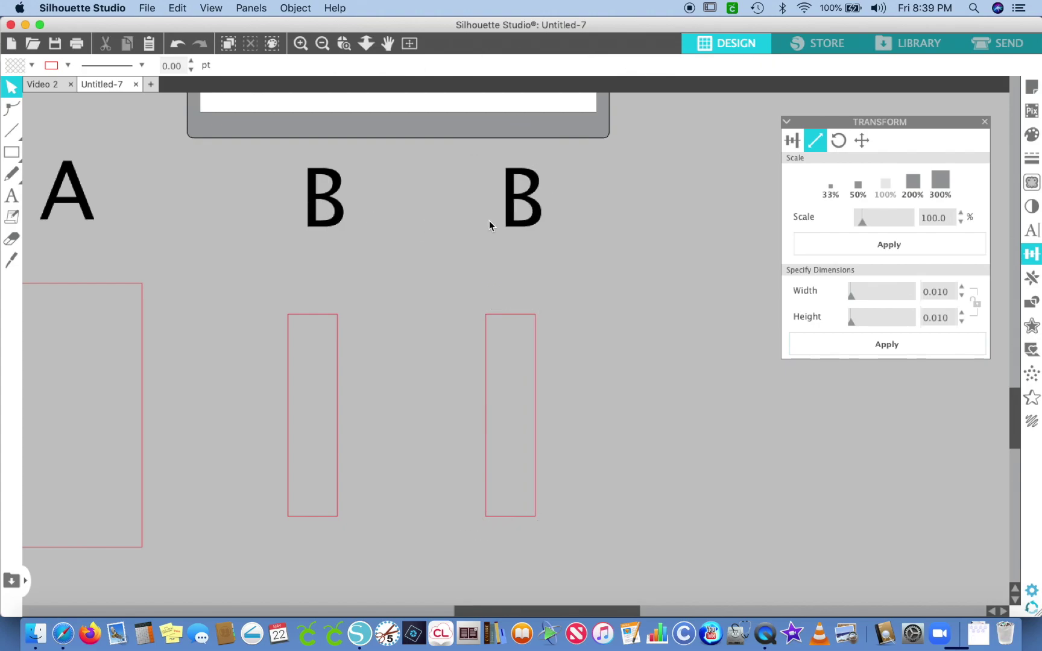
# - Change the text of the copied letter B above the third rectangle to C
pyautogui.doubleClick(529, 224)
pyautogui.press('BackSpace')
pyautogui.write('C')
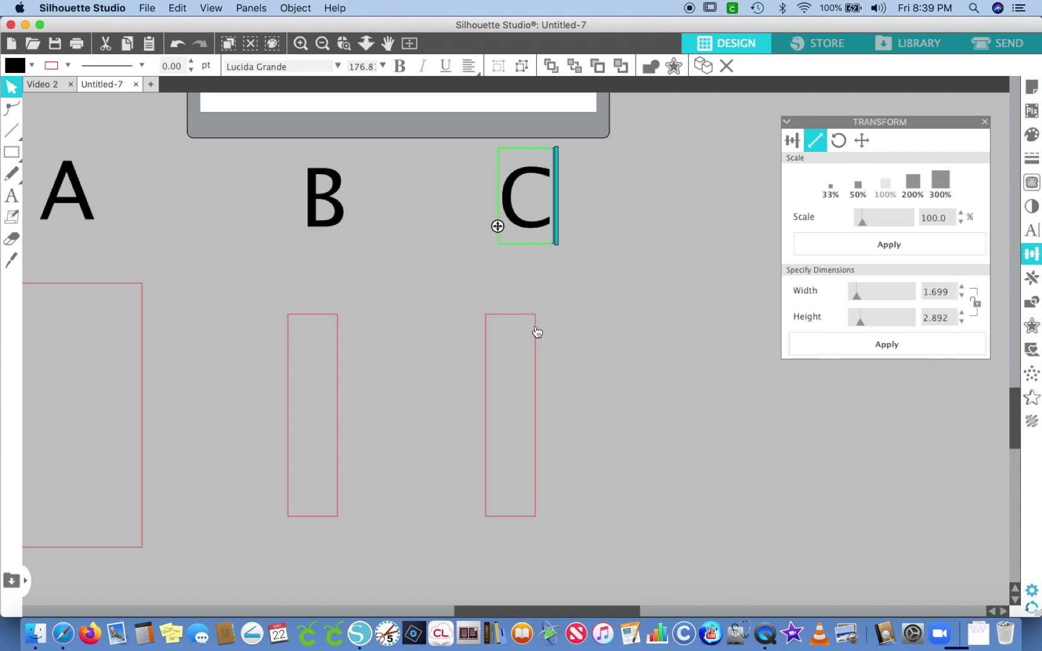
# - Resize the rectangle under the letter C to 5.875 in wide by 7.875 in high
pyautogui.click(536, 330)
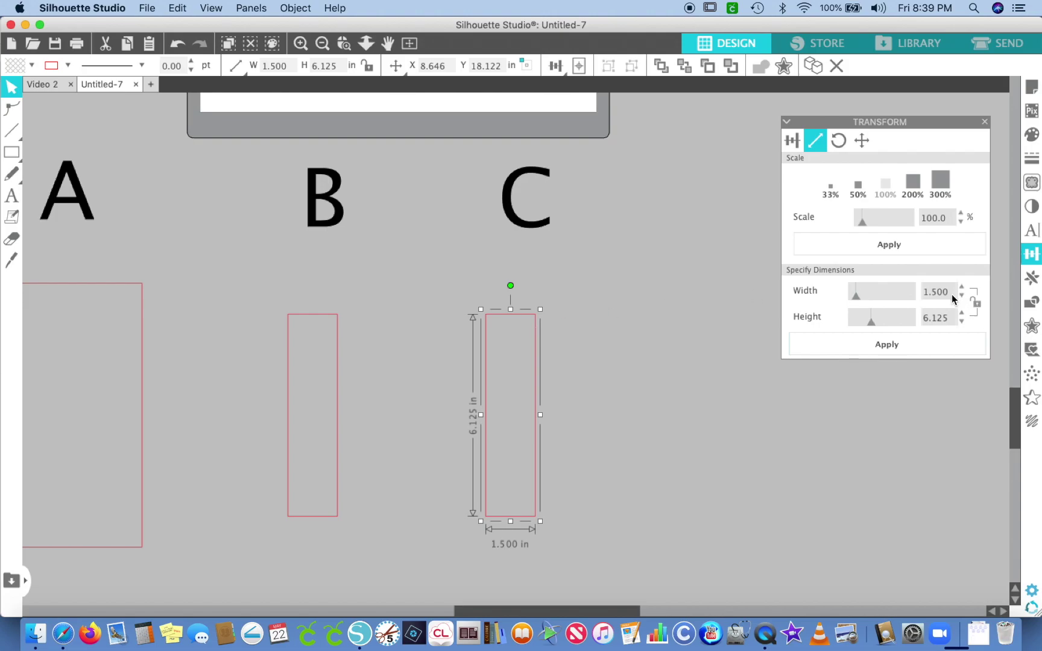
pyautogui.moveTo(952, 293); pyautogui.dragTo(896, 294)
pyautogui.press('BackSpace')
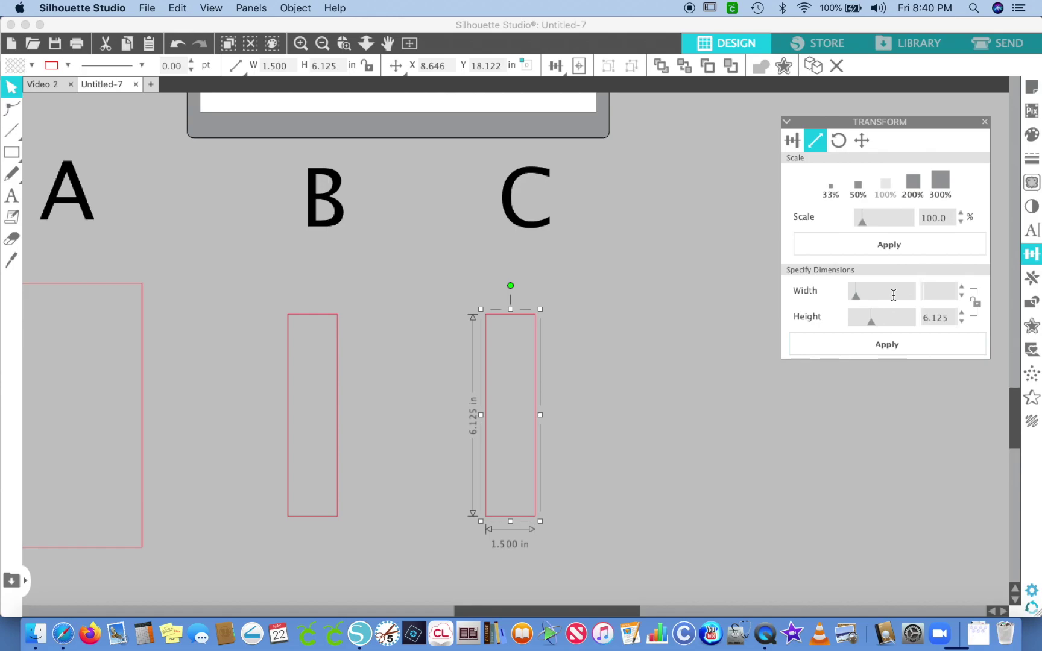
pyautogui.write('5.875')
pyautogui.press('Tab')
pyautogui.write('7.875')
pyautogui.click(897, 347)
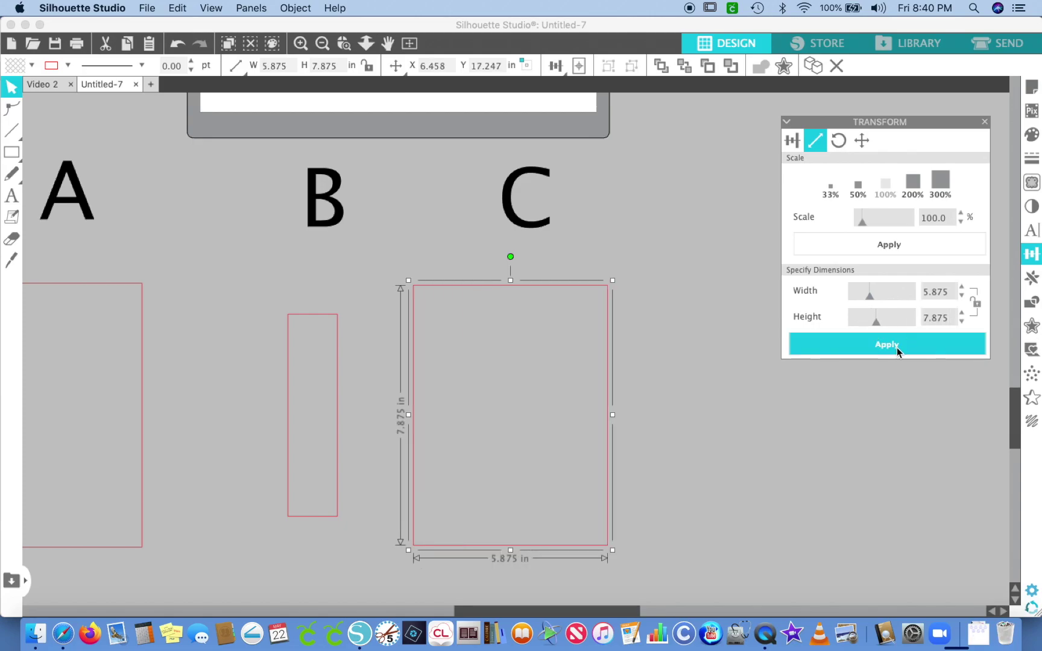
# - Duplicate the letter C with its rectangle to the right and shift the copies to leave a gap between them
pyautogui.click(518, 223)
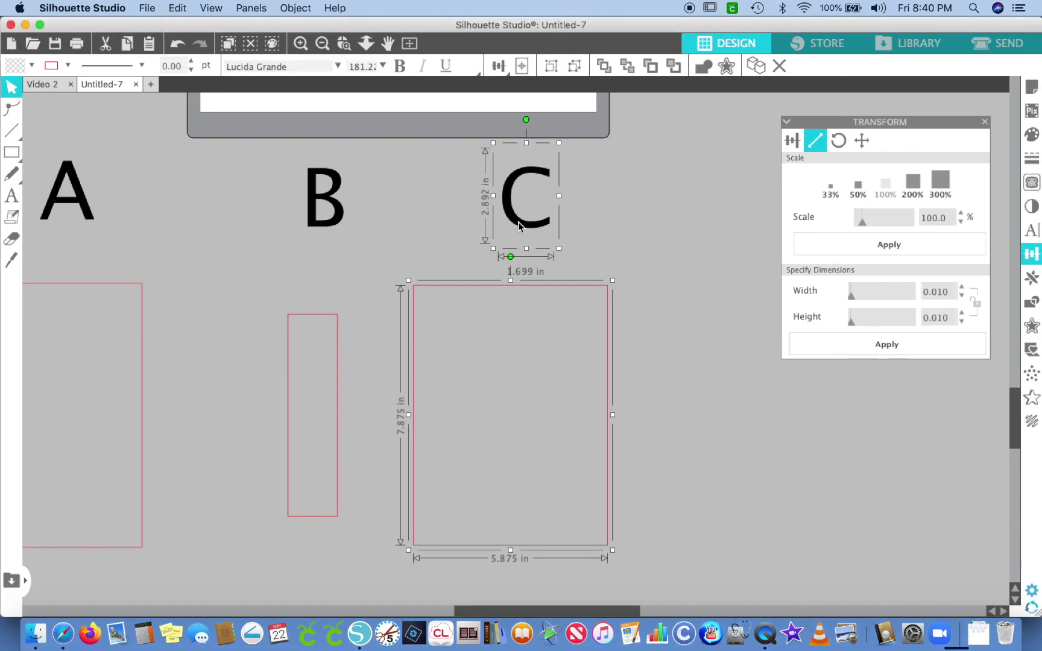
pyautogui.press('super+d')
pyautogui.press('Right')
pyautogui.press('Right')
pyautogui.press('Right')
pyautogui.press('Right')
pyautogui.press('Right')
pyautogui.press('Right')
pyautogui.press('Right')
pyautogui.press('Right')
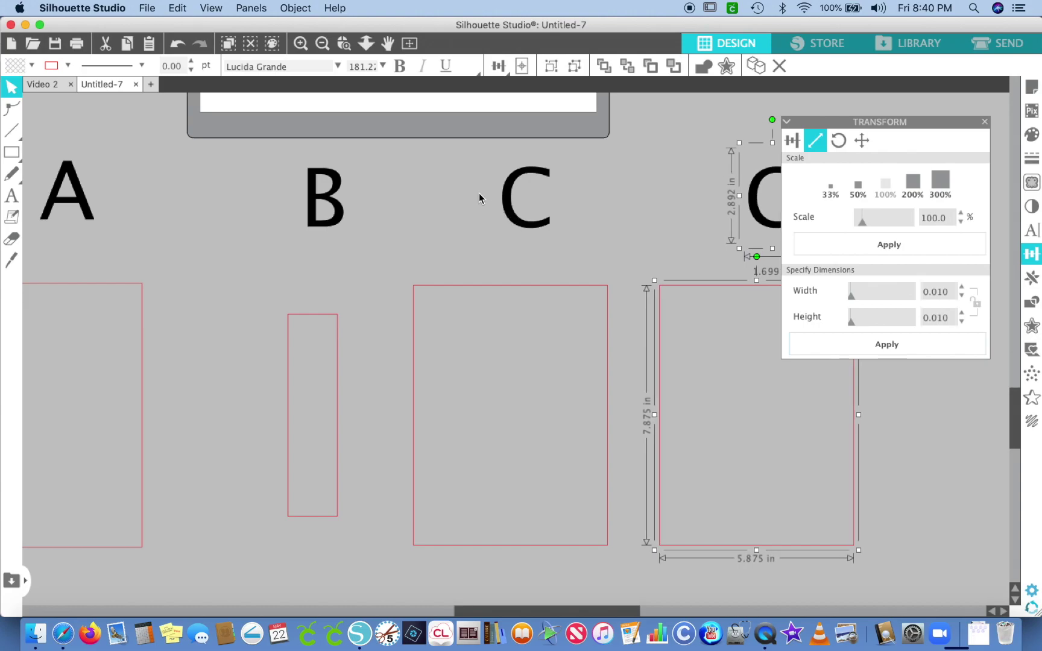
pyautogui.hscroll(10, 513, 211)
pyautogui.click(473, 220)
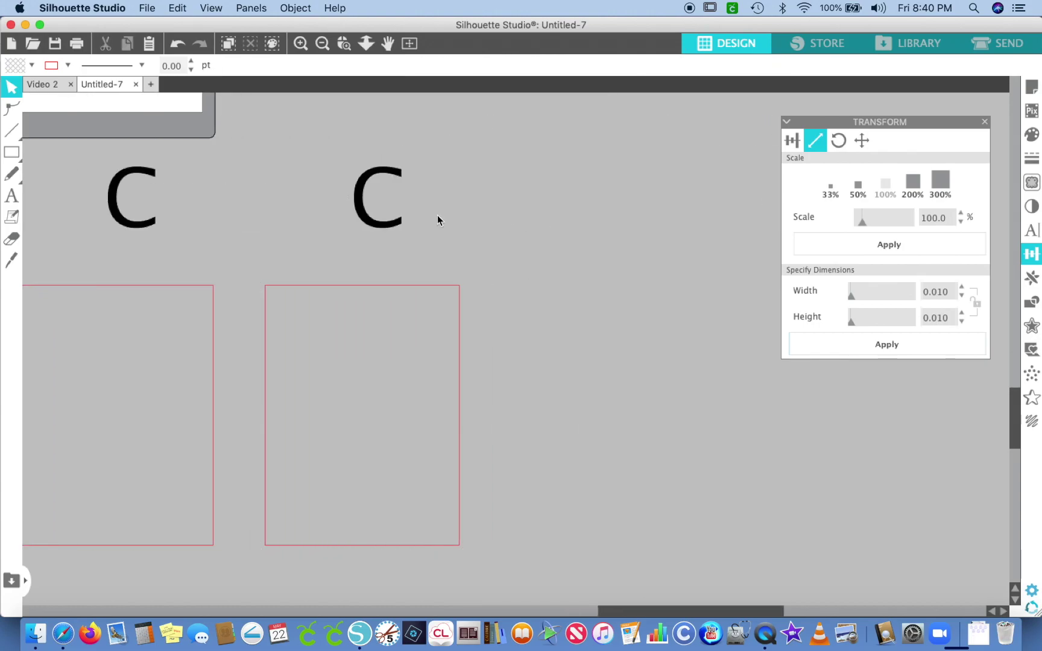
# - Change the text of the copied letter C above the fourth rectangle to D
pyautogui.doubleClick(372, 225)
pyautogui.press('BackSpace')
pyautogui.write('D')
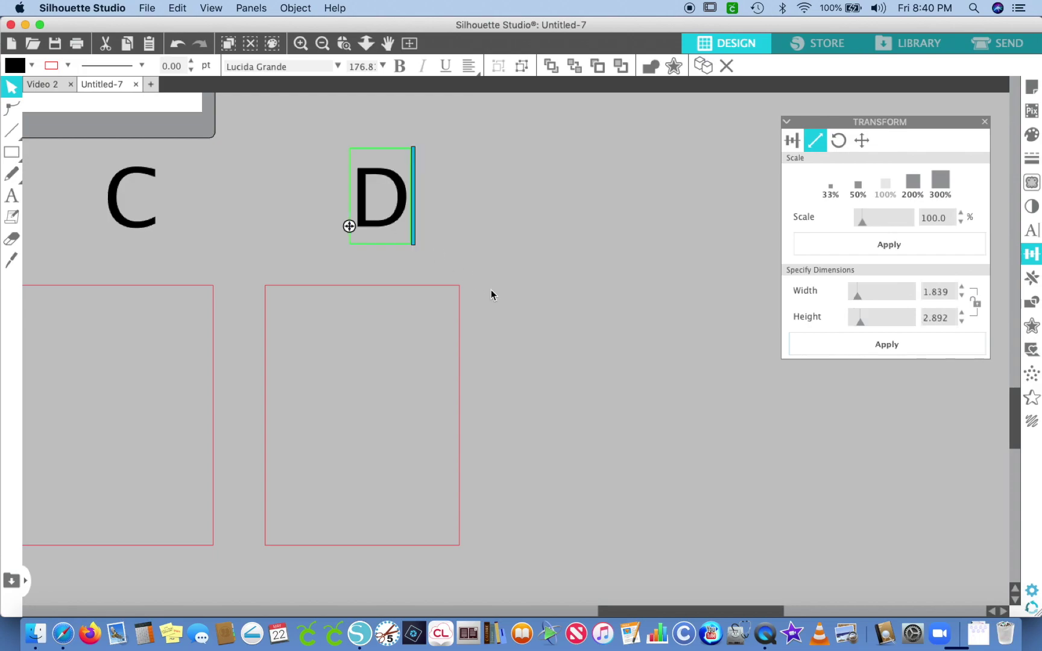
# - Set the width of the rectangle under the letter D to 5.375 in
pyautogui.hscroll(-3, 491, 293)
pyautogui.hscroll(-2, 491, 295)
pyautogui.click(542, 344)
pyautogui.click(542, 343)
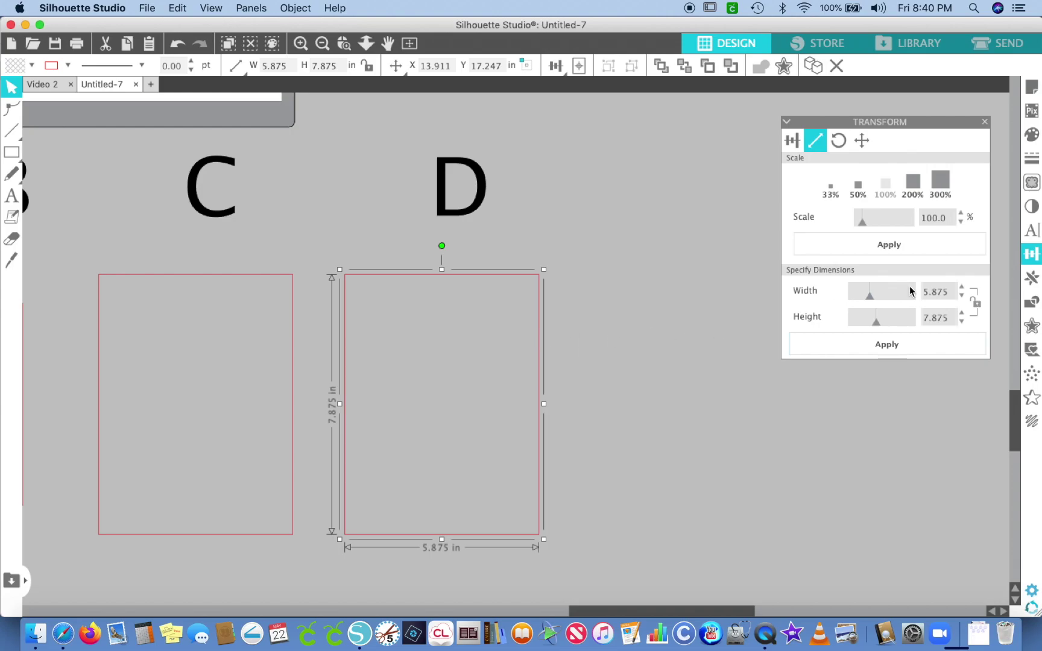
pyautogui.click(939, 293)
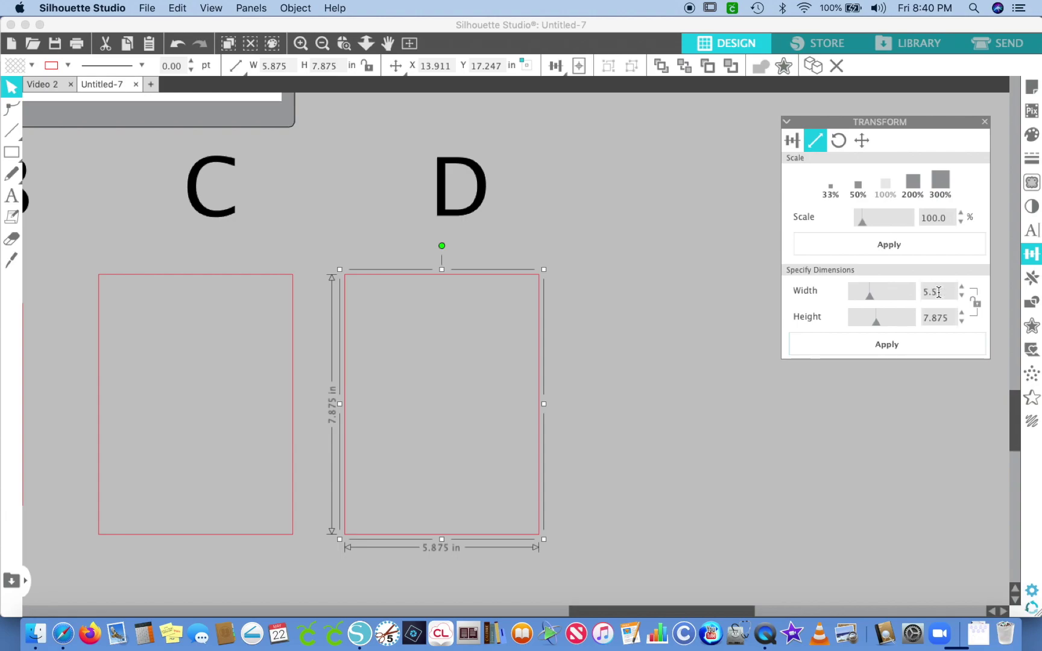
pyautogui.press('BackSpace')
pyautogui.write('375')
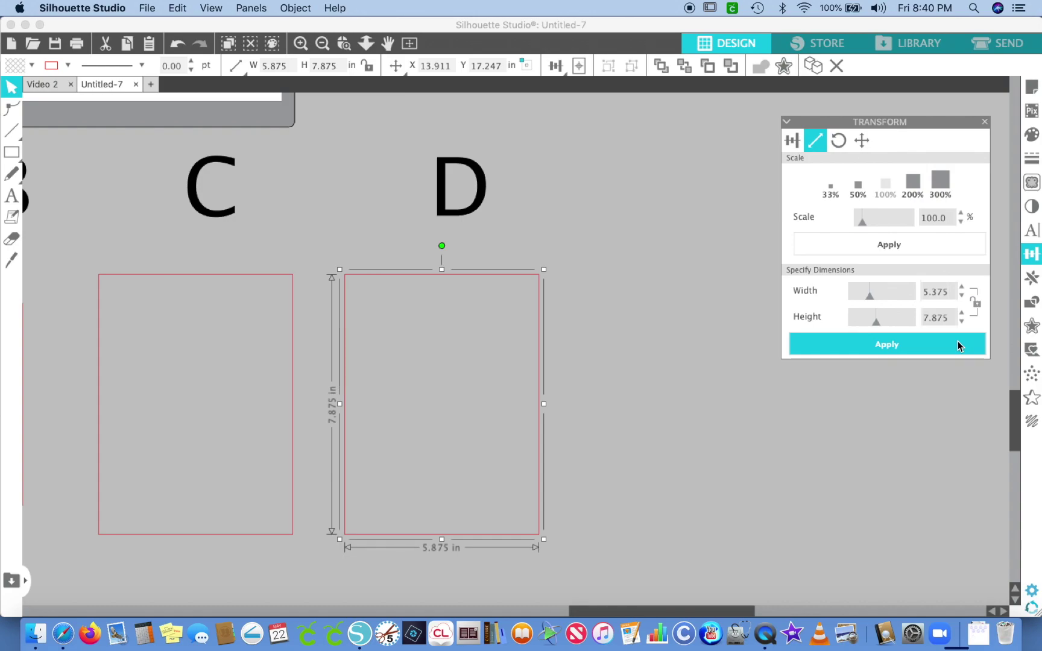
pyautogui.click(958, 341)
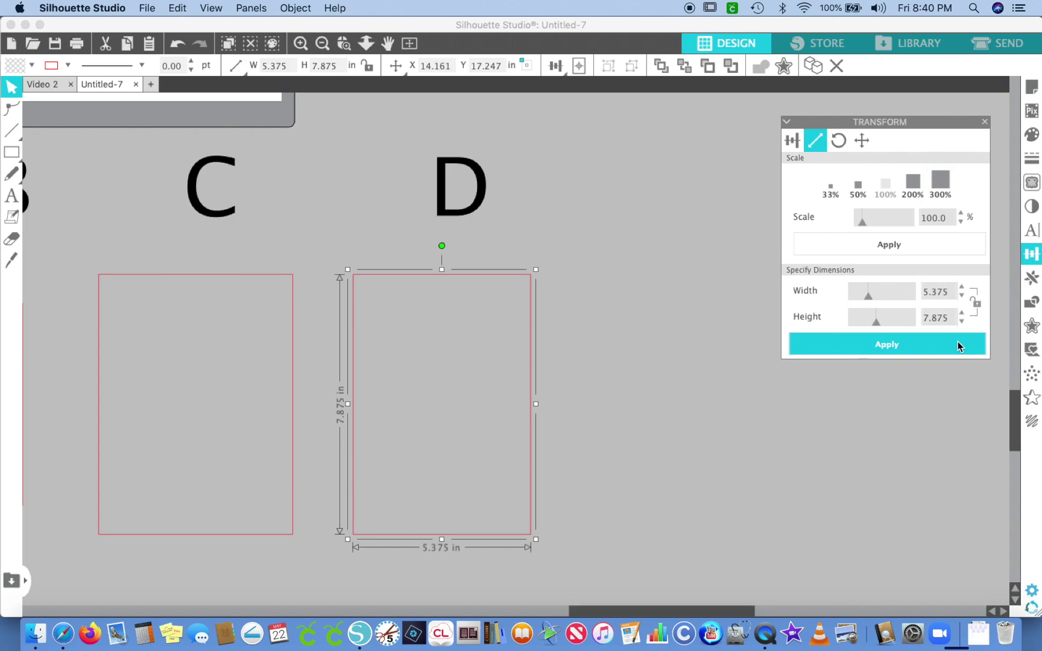
# - Duplicate the letter D with its rectangle to the right and shift the copies to leave a gap between the rectangles
pyautogui.click(479, 202)
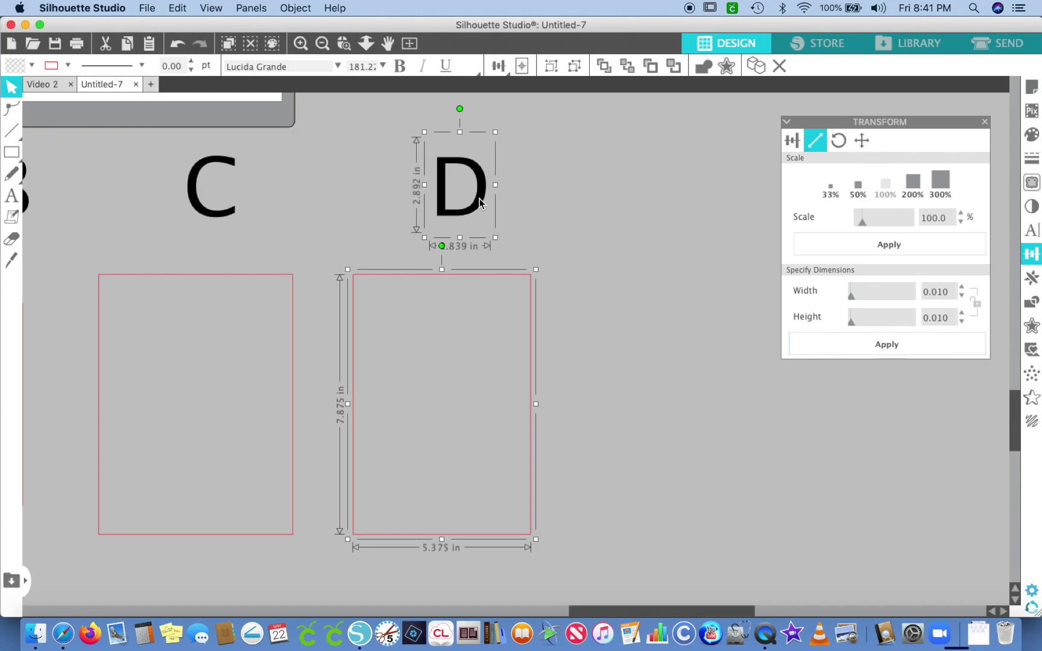
pyautogui.press('super+d')
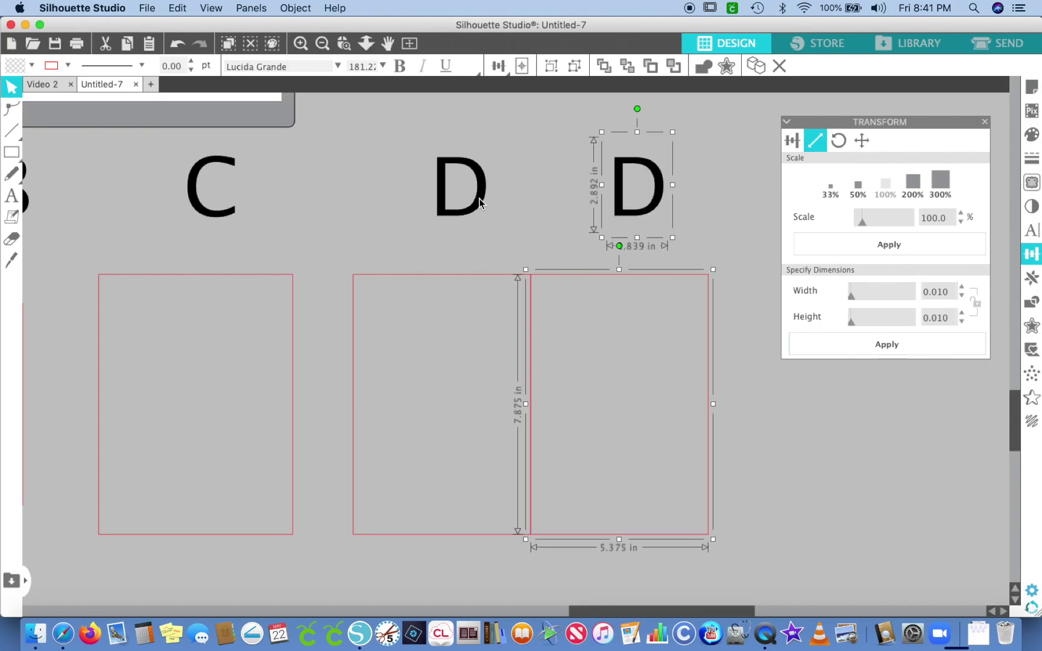
pyautogui.press('Right')
pyautogui.press('Right')
pyautogui.press('Right')
pyautogui.press('Right')
pyautogui.press('Right')
pyautogui.press('Right')
pyautogui.press('Right')
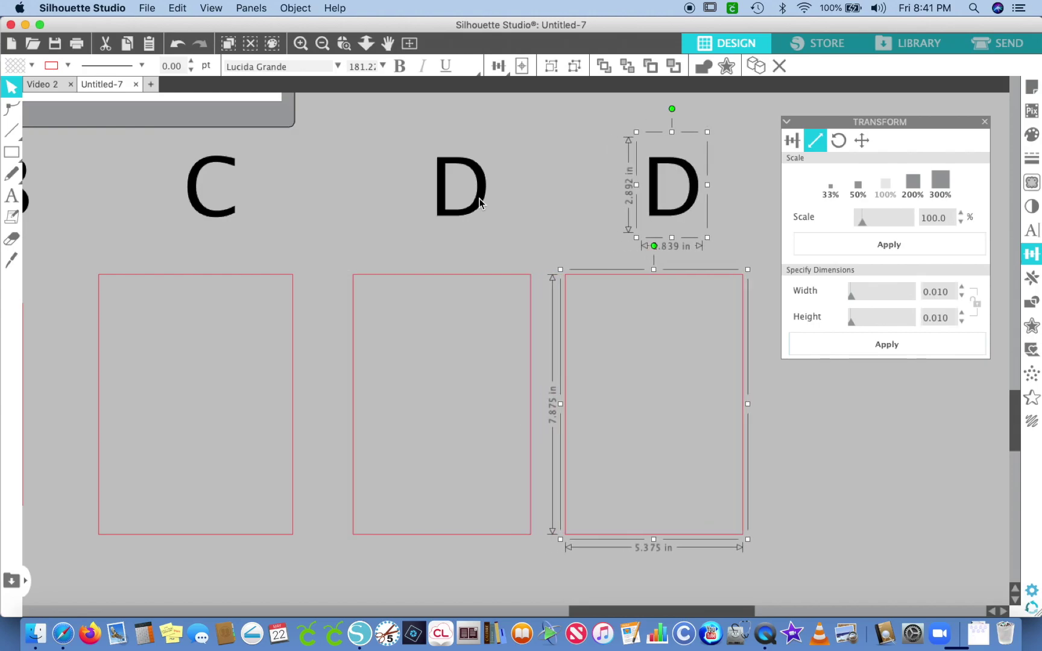
# - Change the text of the copied letter D above the fifth rectangle to E
pyautogui.hscroll(5, 507, 189)
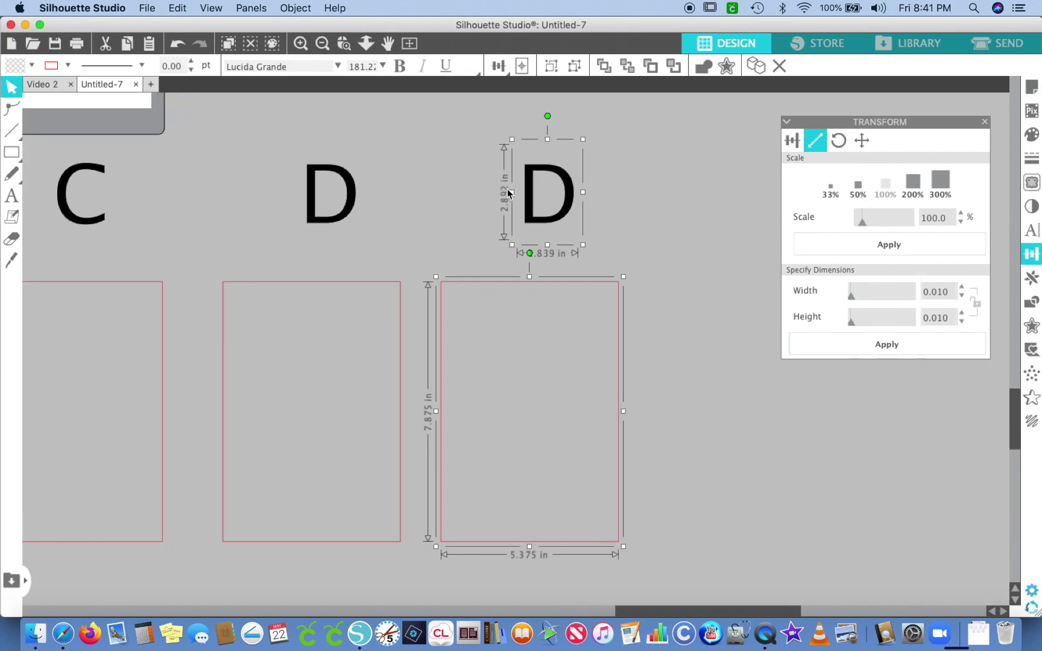
pyautogui.click(651, 236)
pyautogui.doubleClick(567, 208)
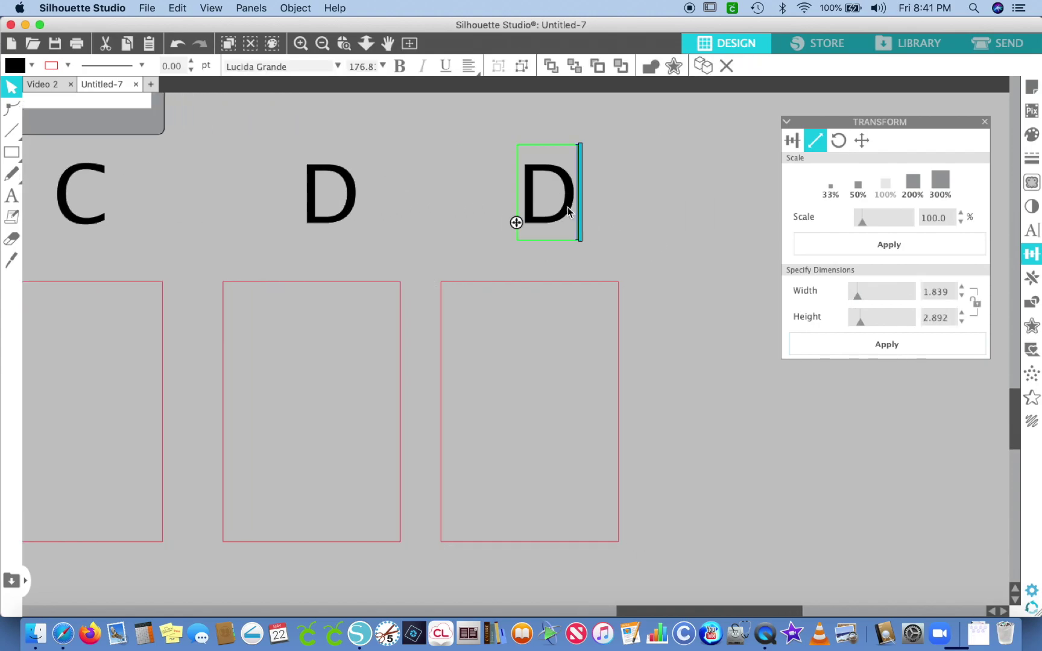
pyautogui.press('BackSpace')
pyautogui.write('E')
pyautogui.click(662, 300)
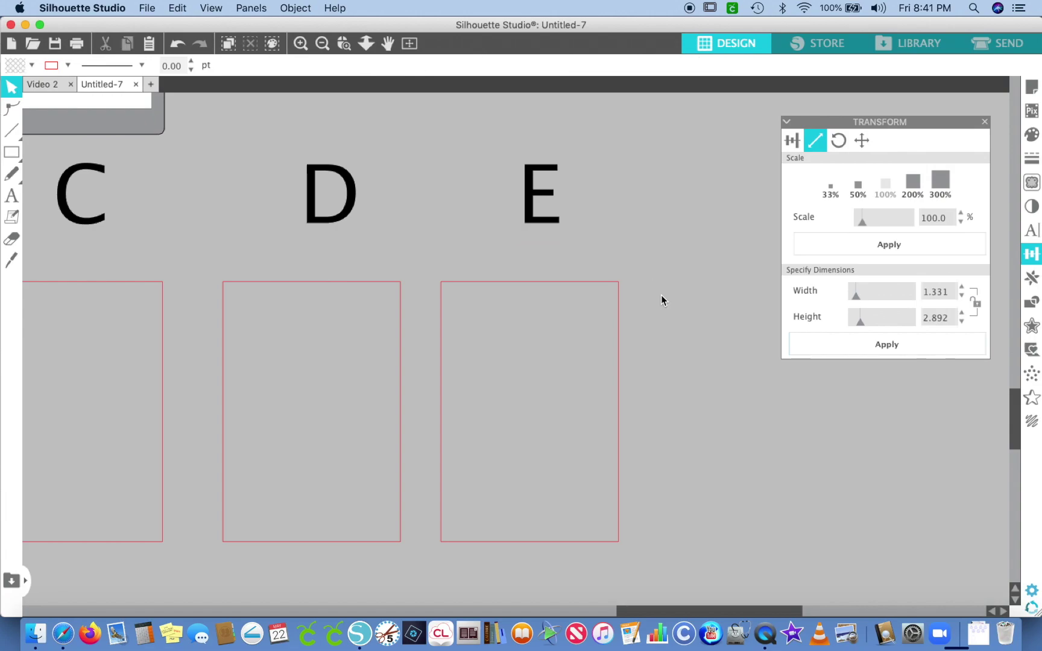
# - Set the width of the rectangle under the letter E to 6.375 in
pyautogui.click(618, 341)
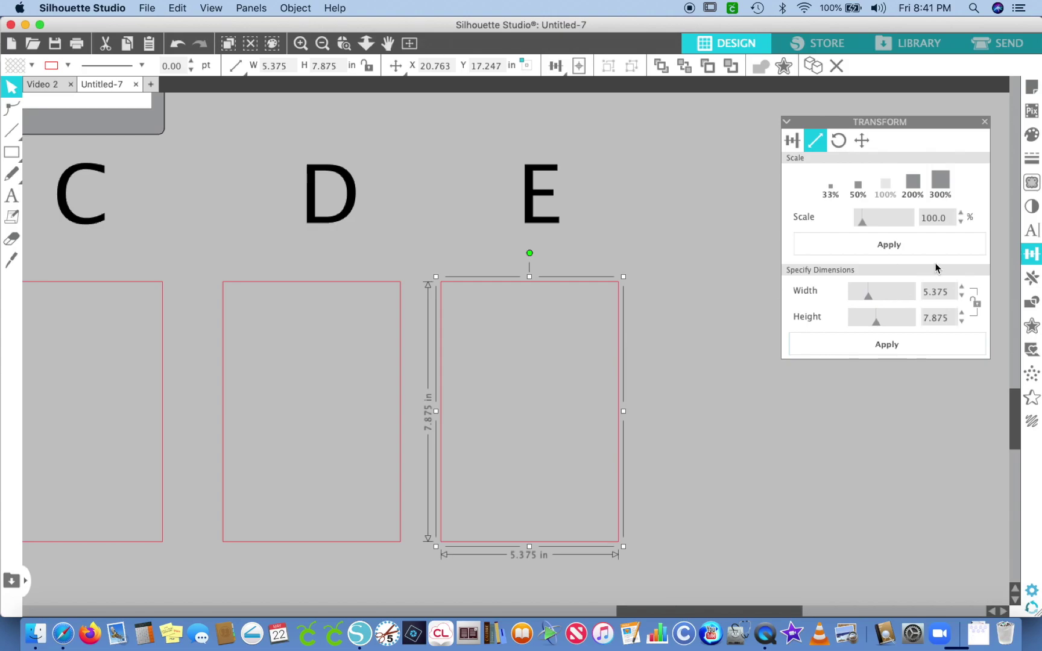
pyautogui.click(928, 292)
pyautogui.write('6')
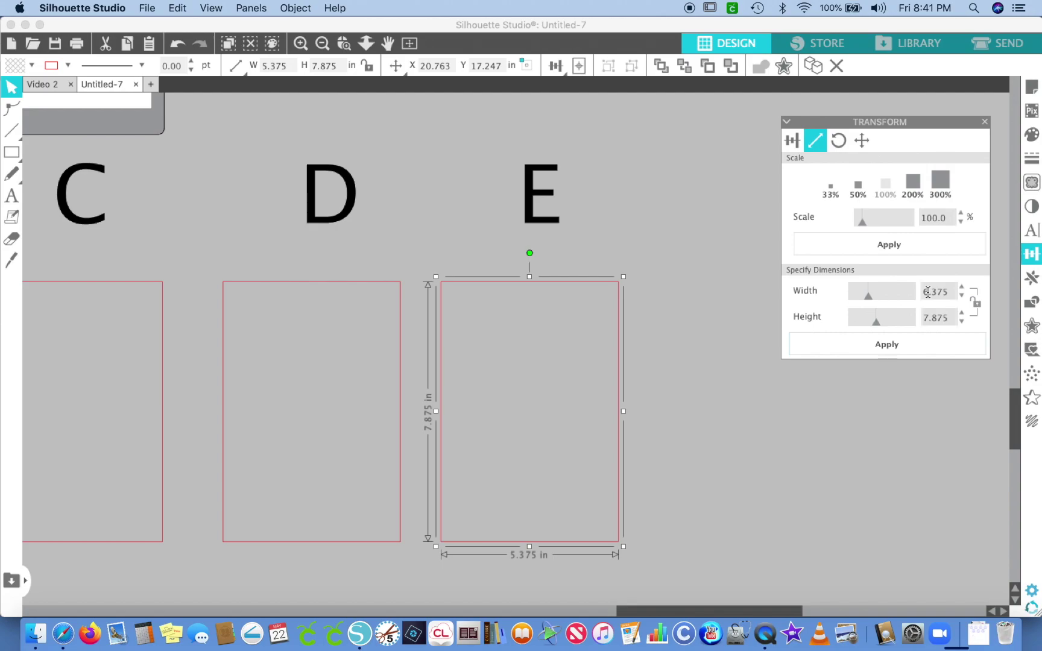
pyautogui.click(919, 352)
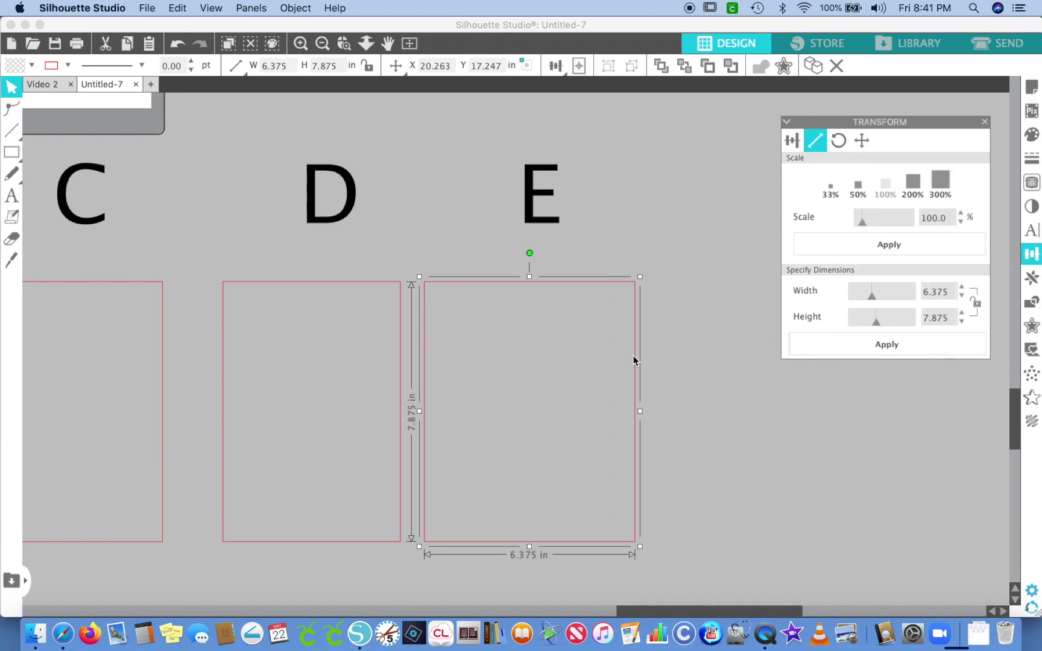
# - Duplicate the letter E with its rectangle to the right and shift the copies to leave a gap between the rectangles
pyautogui.click(529, 224)
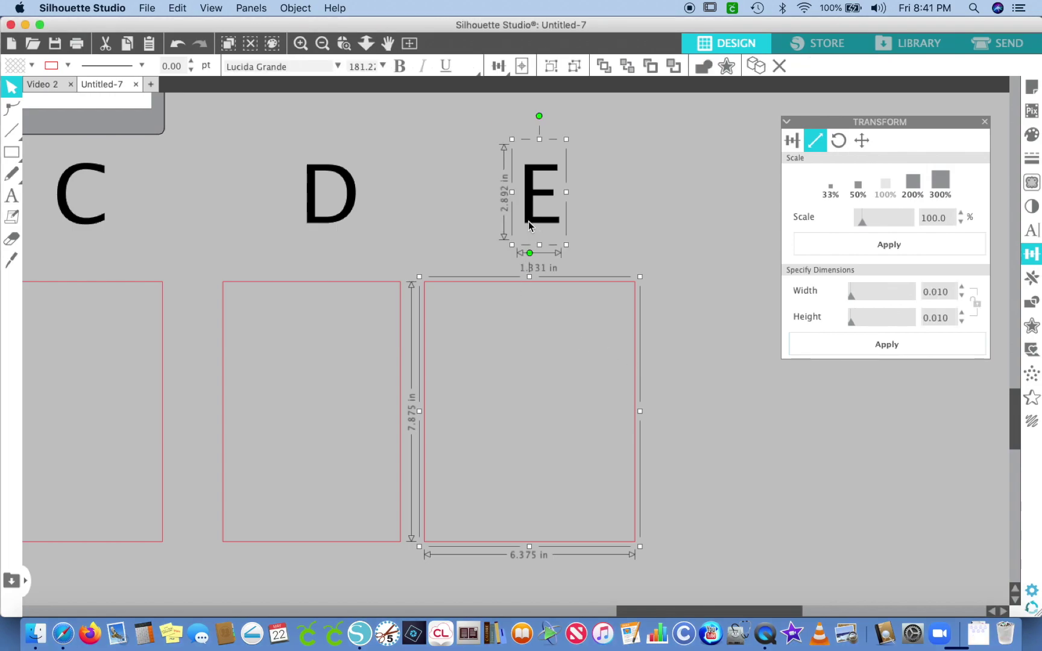
pyautogui.press('super+d')
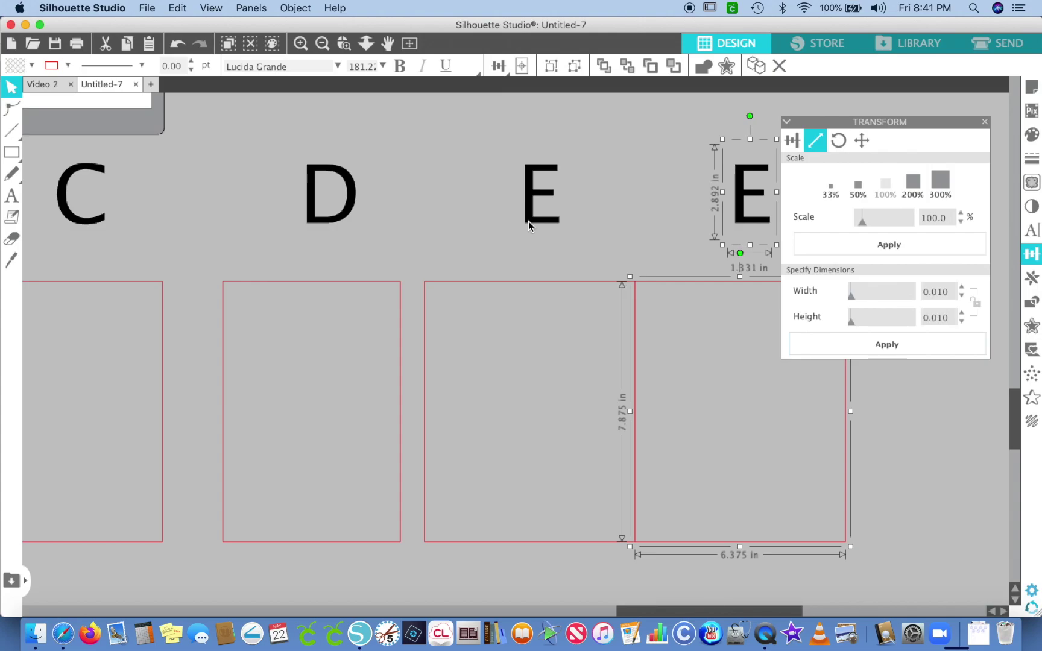
pyautogui.press('Right')
pyautogui.press('Right')
pyautogui.press('Right')
pyautogui.press('Right')
pyautogui.press('Right')
pyautogui.press('Right')
pyautogui.press('Right')
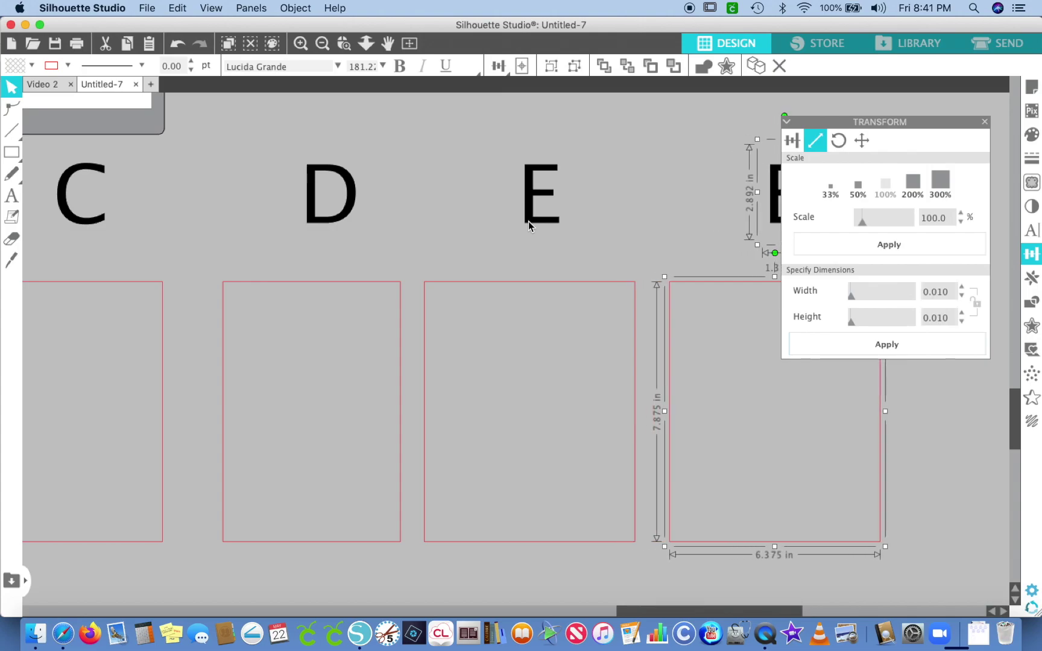
# - Change the text of the copied letter E above the sixth rectangle to F
pyautogui.hscroll(10, 549, 232)
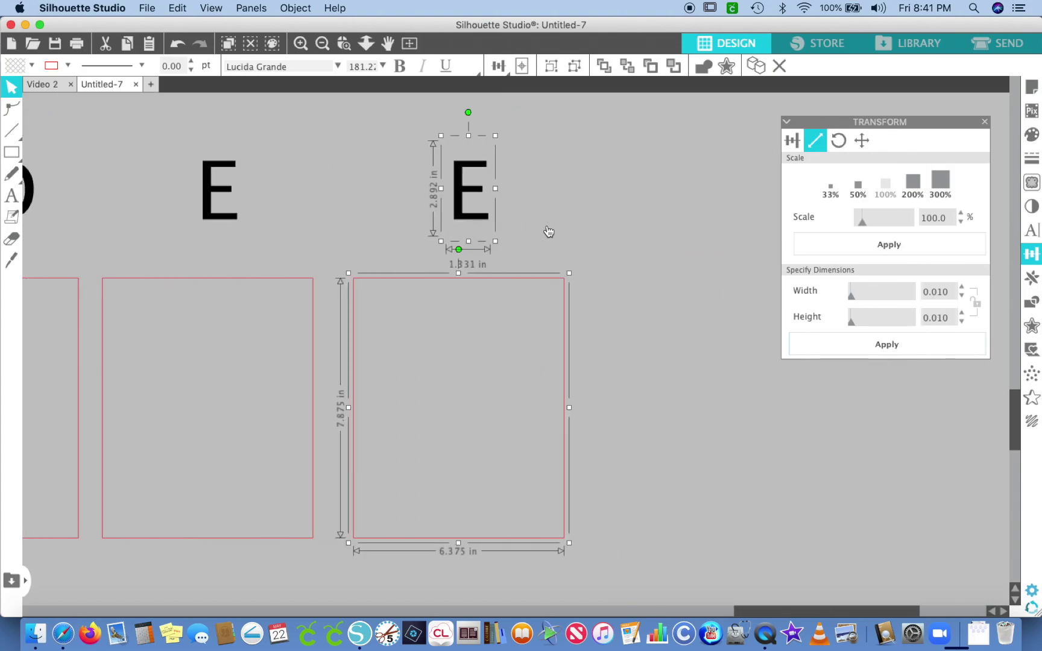
pyautogui.click(605, 199)
pyautogui.click(463, 214)
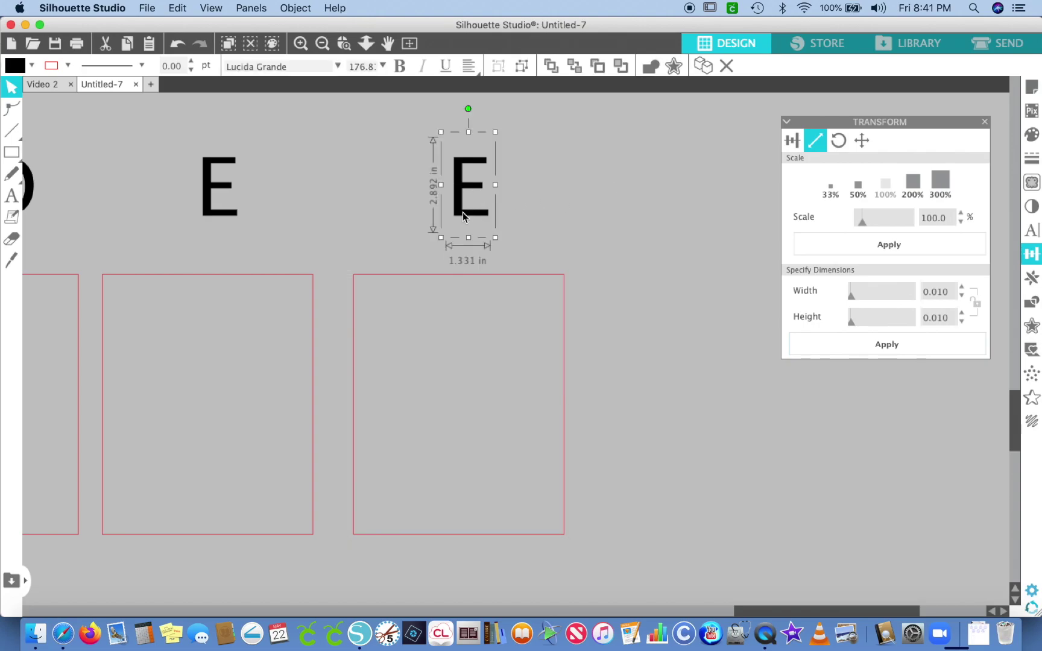
pyautogui.doubleClick(463, 214)
pyautogui.press('BackSpace')
pyautogui.write('F')
pyautogui.click(602, 252)
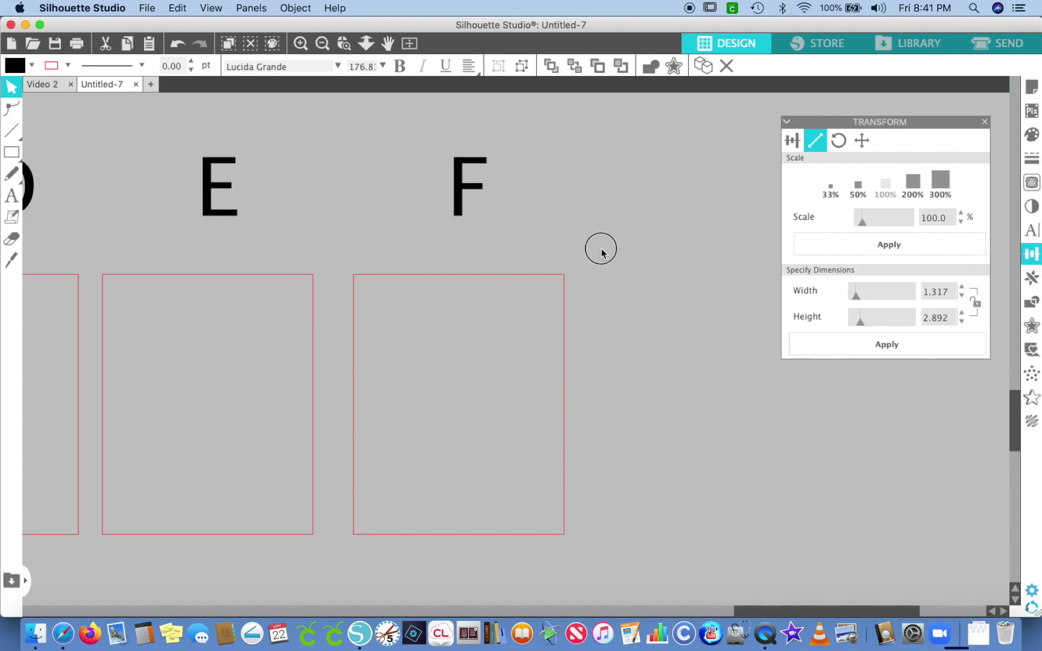
# - Resize the rectangle under the letter F to 4 in wide by 6.25 in high
pyautogui.click(565, 332)
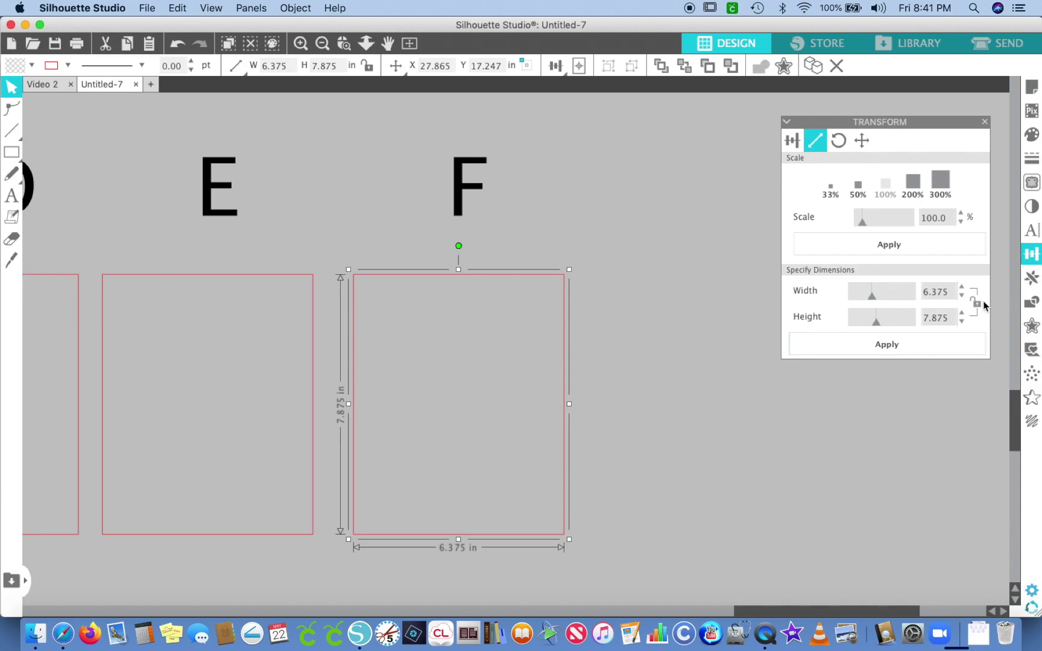
pyautogui.moveTo(952, 292); pyautogui.dragTo(905, 290)
pyautogui.write('4')
pyautogui.press('Tab')
pyautogui.write('6.25')
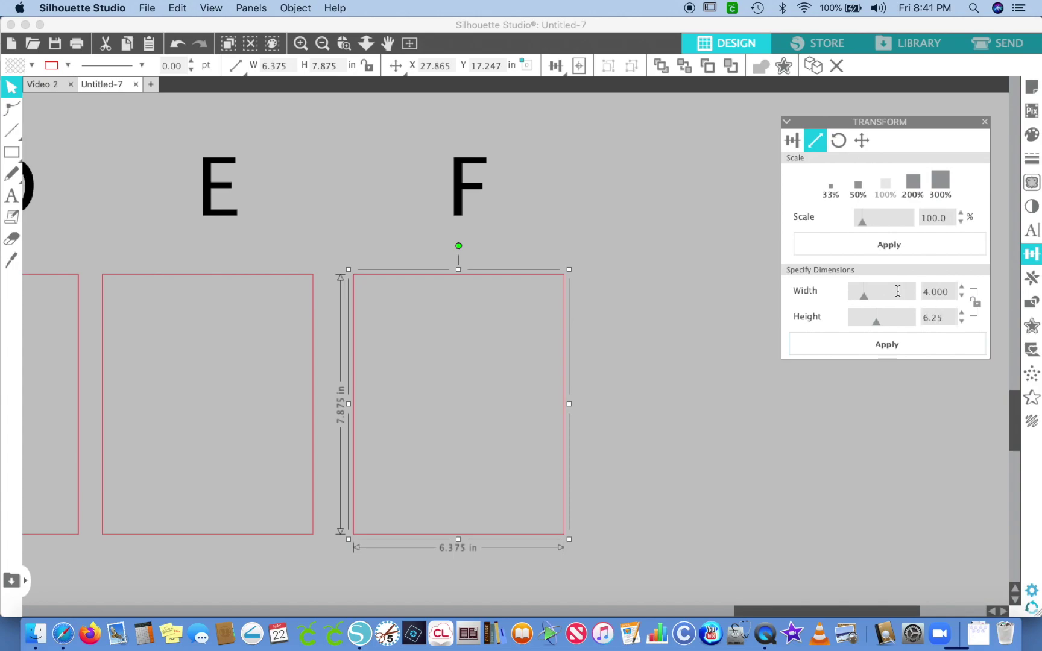
pyautogui.click(903, 341)
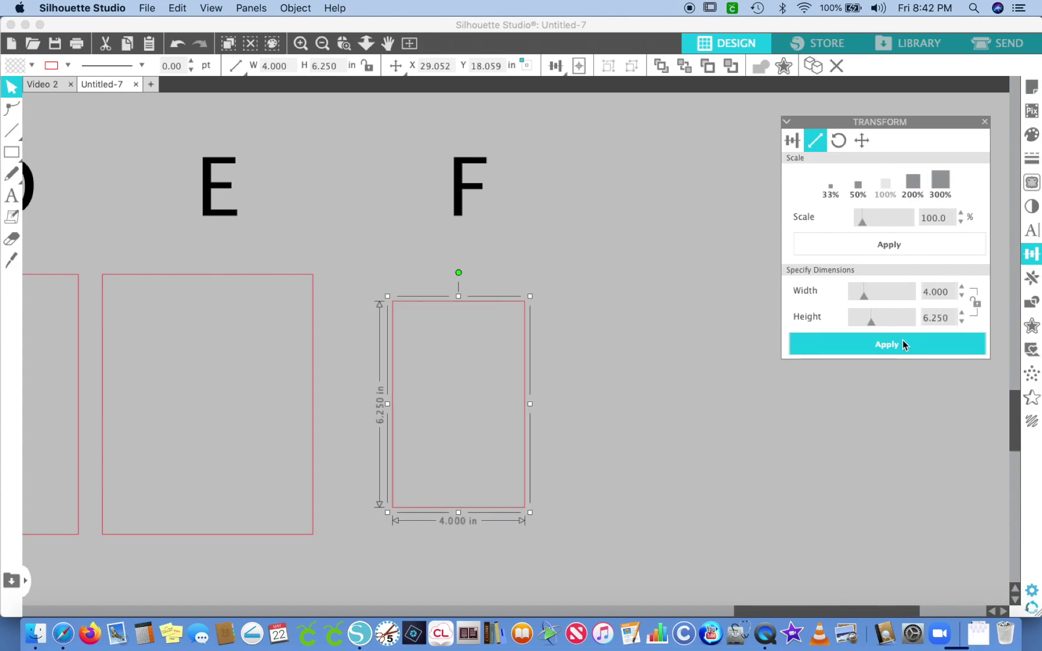
# - Duplicate the letter F with its rectangle to the right and shift the copies to leave a gap between the rectangles
pyautogui.click(458, 195)
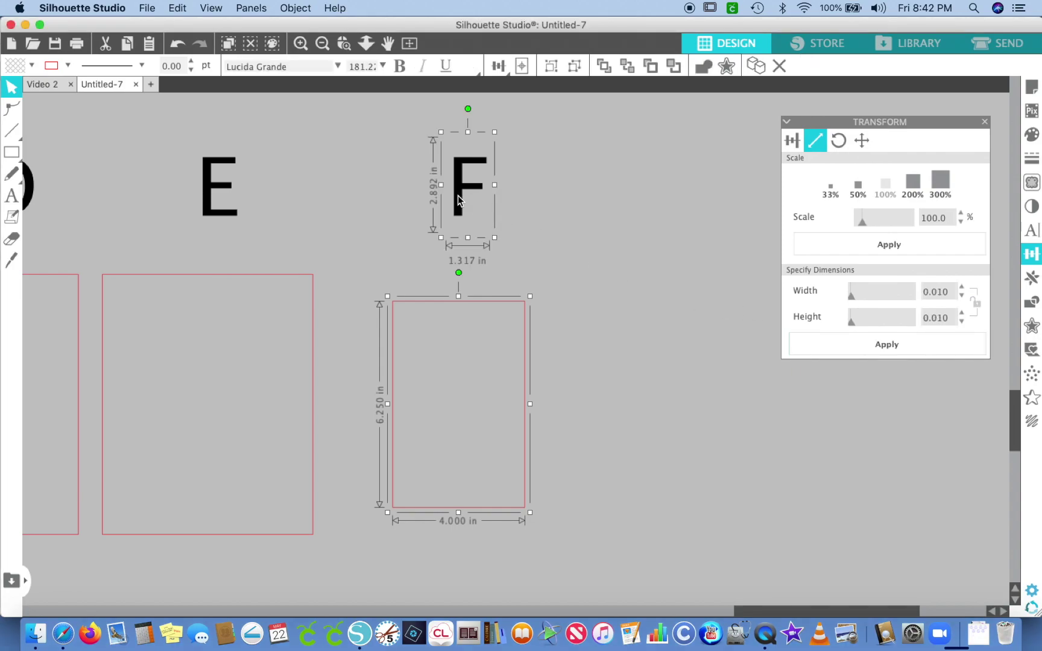
pyautogui.press('super+d')
pyautogui.press('Right')
pyautogui.press('Right')
pyautogui.press('Right')
pyautogui.press('Right')
pyautogui.press('Right')
pyautogui.press('Right')
pyautogui.press('Right')
pyautogui.press('Right')
pyautogui.press('Right')
pyautogui.press('Right')
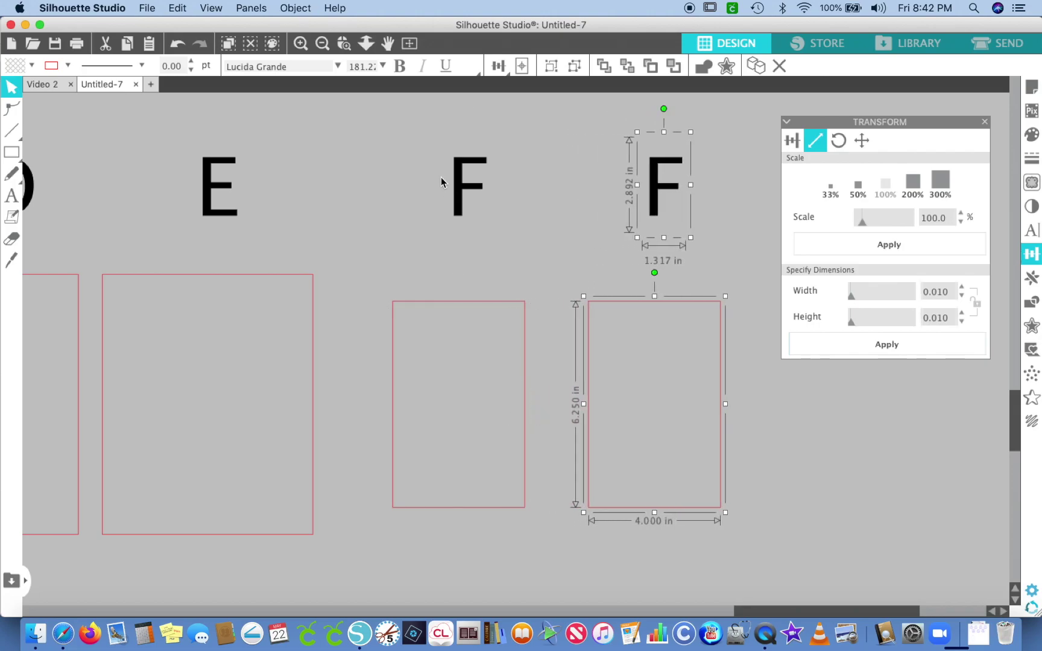
# - Change the text of the copied letter F above the seventh rectangle to G
pyautogui.hscroll(5, 516, 195)
pyautogui.click(507, 205)
pyautogui.doubleClick(347, 181)
pyautogui.press('BackSpace')
pyautogui.write('G')
pyautogui.click(417, 367)
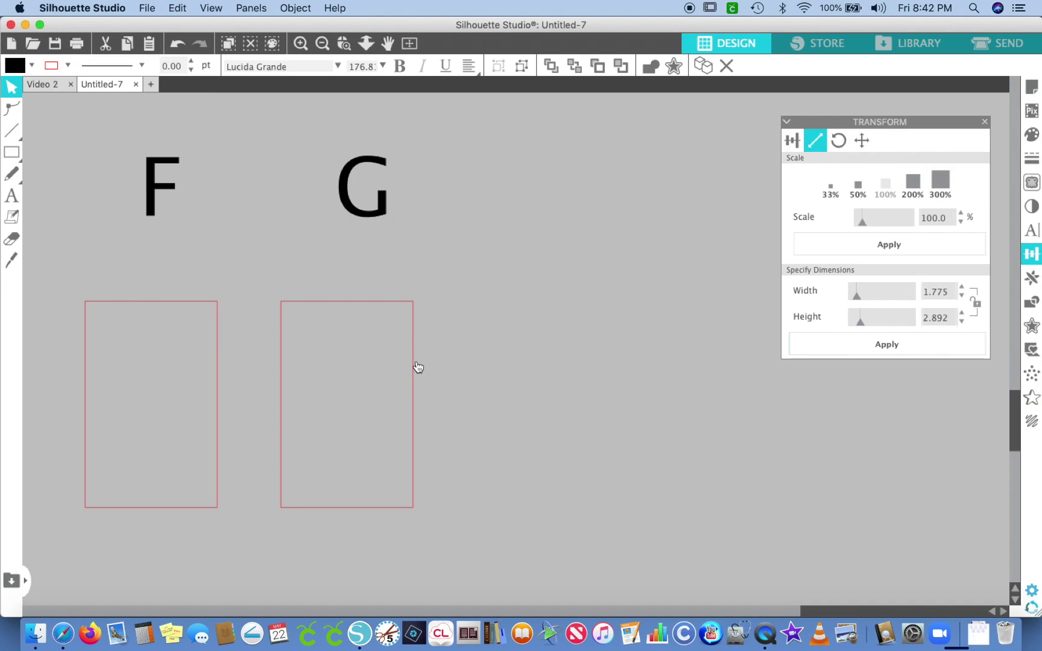
# - Resize the rectangle under the letter G to 5.375 in wide by 5.875 in high and move it slightly right, away from its neighbour
pyautogui.click(417, 367)
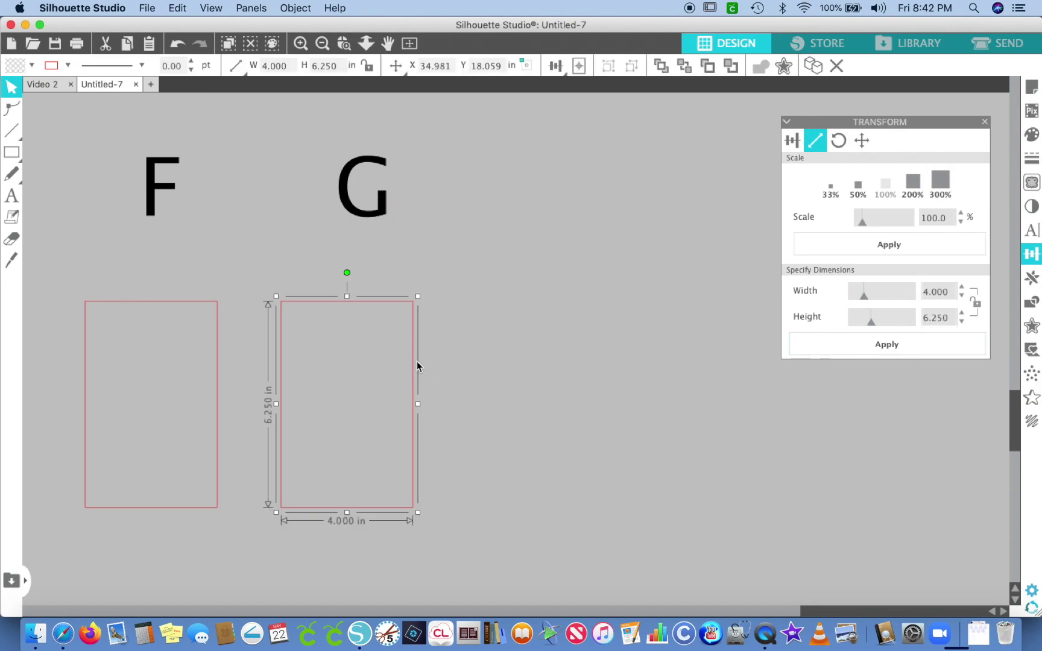
pyautogui.click(946, 291)
pyautogui.doubleClick(928, 292)
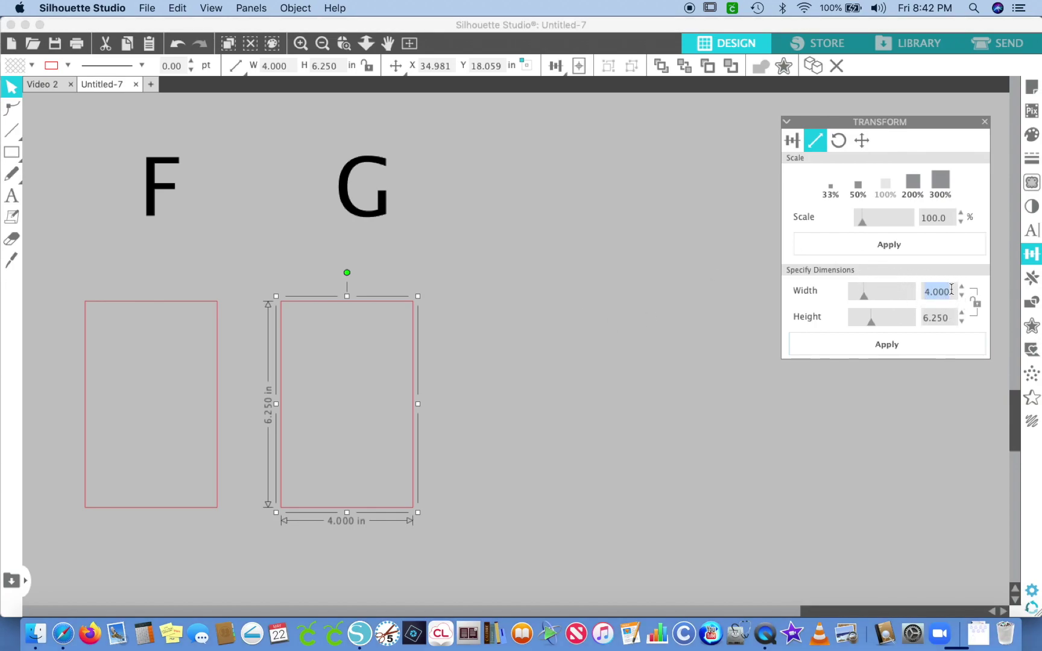
pyautogui.write('5.375')
pyautogui.press('Tab')
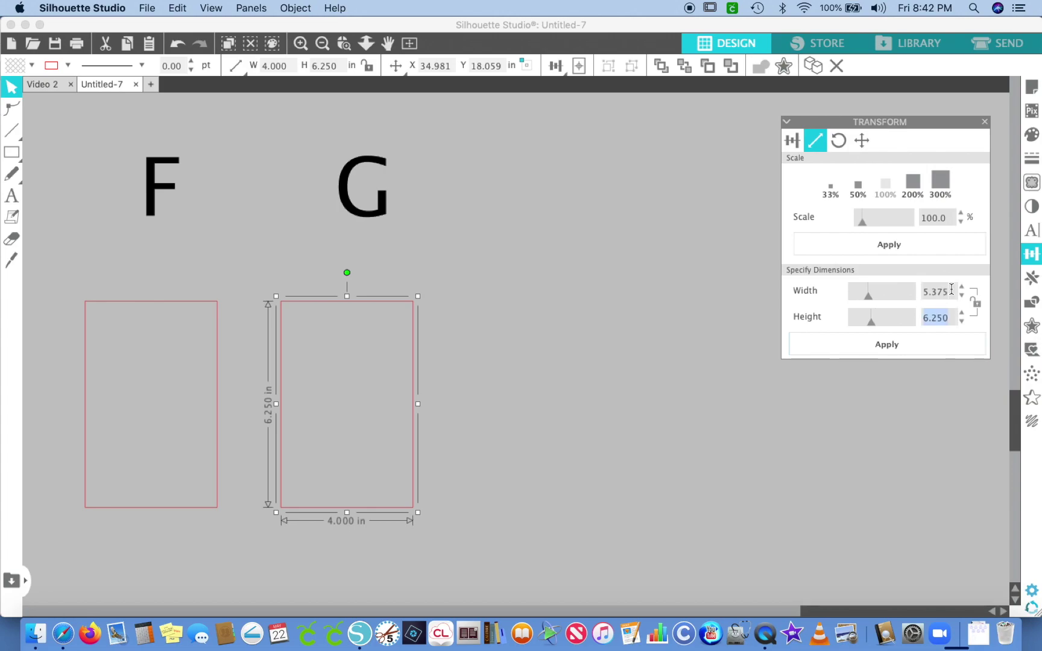
pyautogui.write('5.875')
pyautogui.click(938, 344)
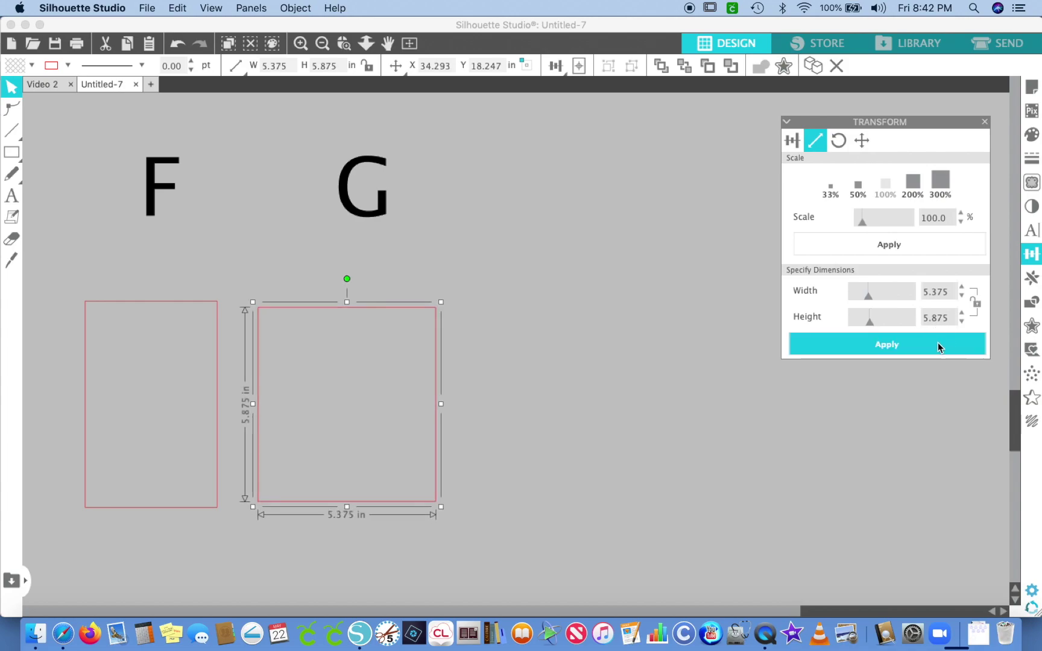
pyautogui.click(440, 376)
pyautogui.moveTo(440, 375); pyautogui.dragTo(451, 374)
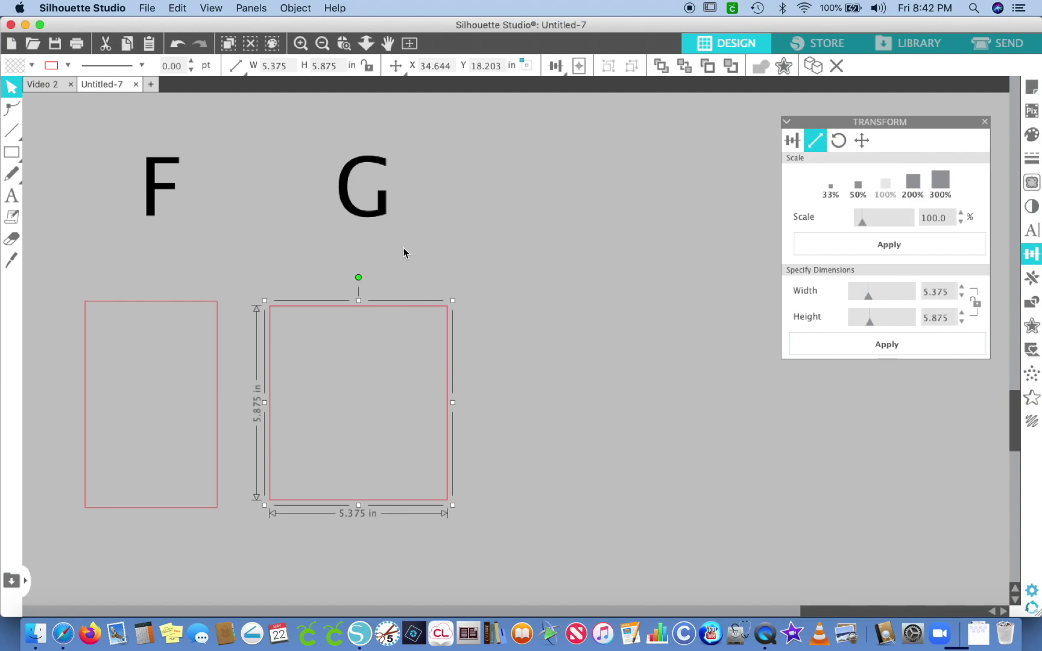
# - Duplicate the letter G with its rectangle to the right and shift the copies to leave a gap between the rectangles
pyautogui.keyDown('shift'); pyautogui.click(384, 212); pyautogui.keyUp('shift')
pyautogui.press('super+d')
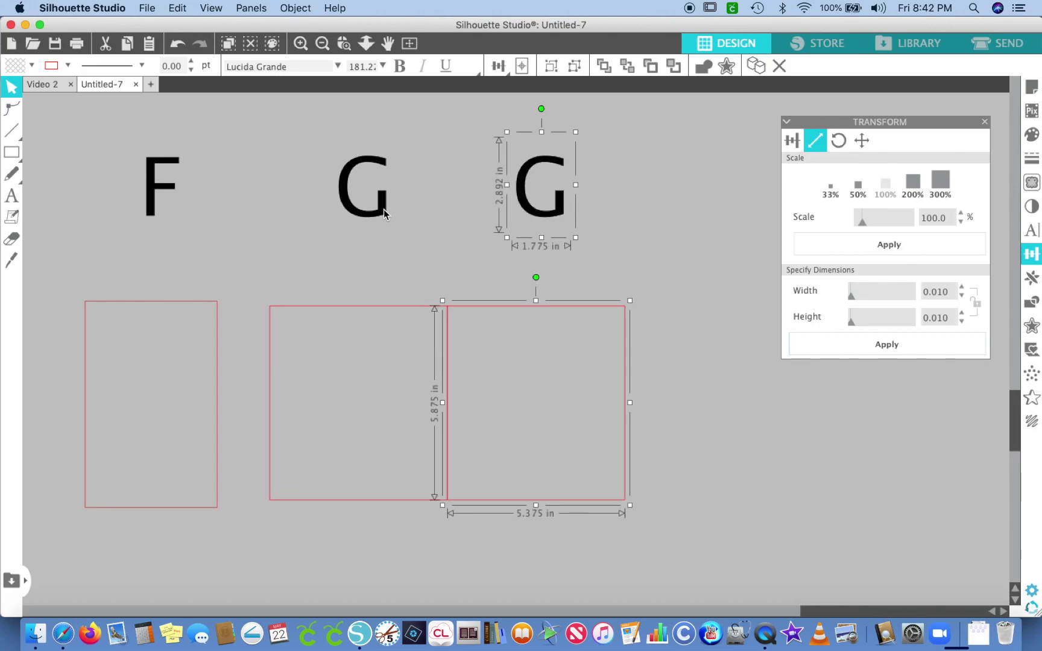
pyautogui.press('Right')
pyautogui.press('Right')
pyautogui.press('Right')
pyautogui.press('Right')
pyautogui.press('Right')
pyautogui.press('Right')
pyautogui.press('Right')
pyautogui.press('Right')
pyautogui.press('Right')
pyautogui.press('Right')
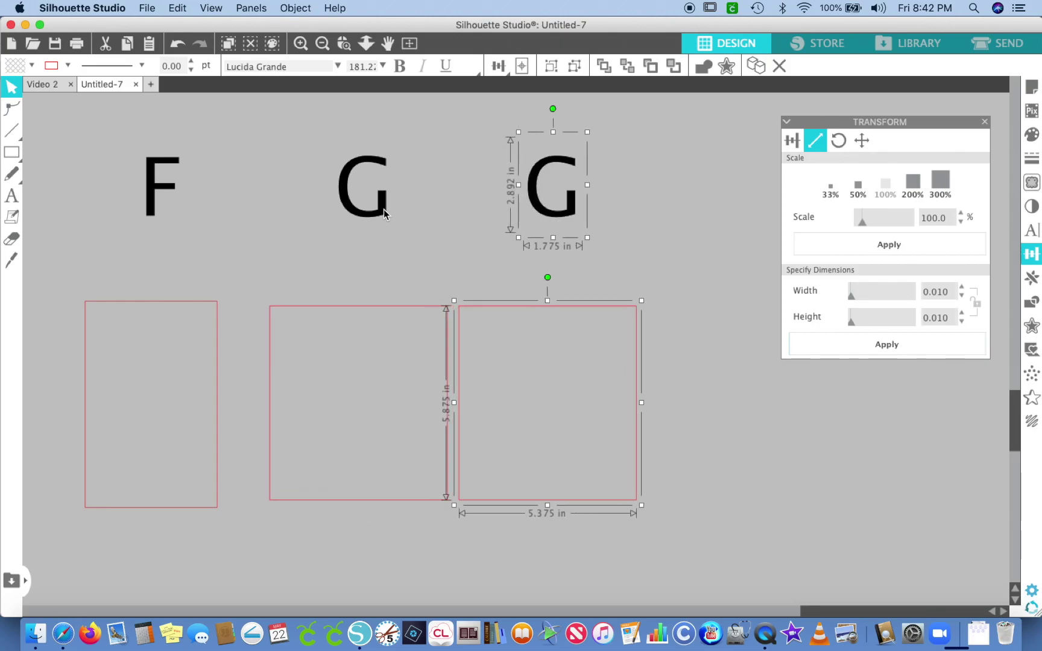
pyautogui.press('Right')
pyautogui.press('Right')
pyautogui.press('Right')
pyautogui.press('Right')
pyautogui.press('Right')
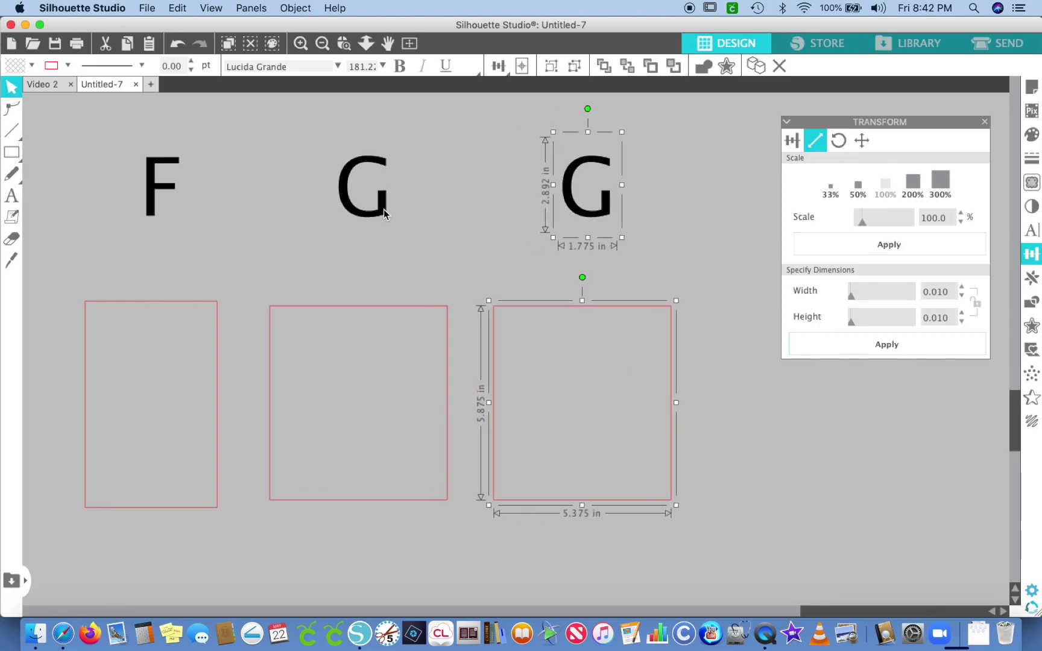
# - Change the text of the copied letter G above the eighth rectangle to H
pyautogui.click(490, 219)
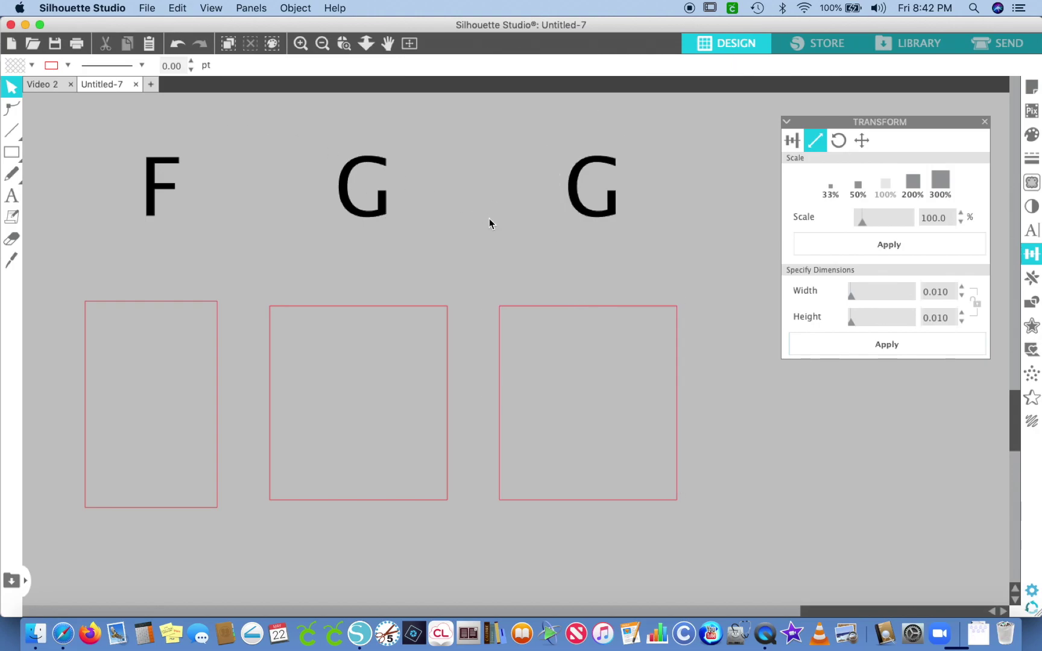
pyautogui.doubleClick(576, 196)
pyautogui.press('BackSpace')
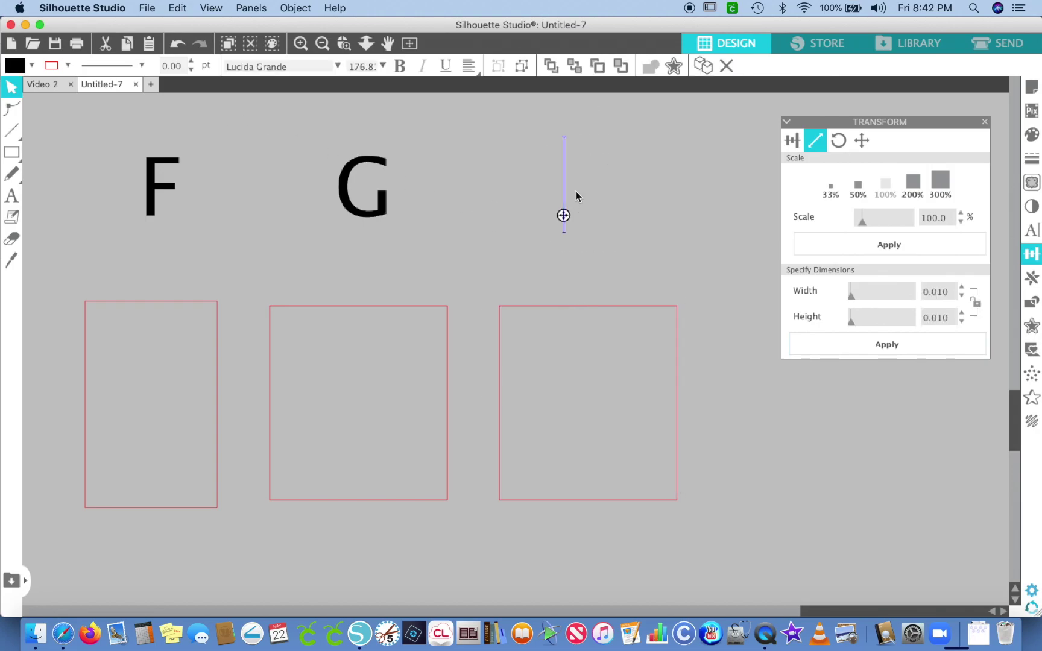
pyautogui.write('H')
# - Resize the rectangle under the letter H to 3 in wide by 8.875 in high
pyautogui.click(677, 328)
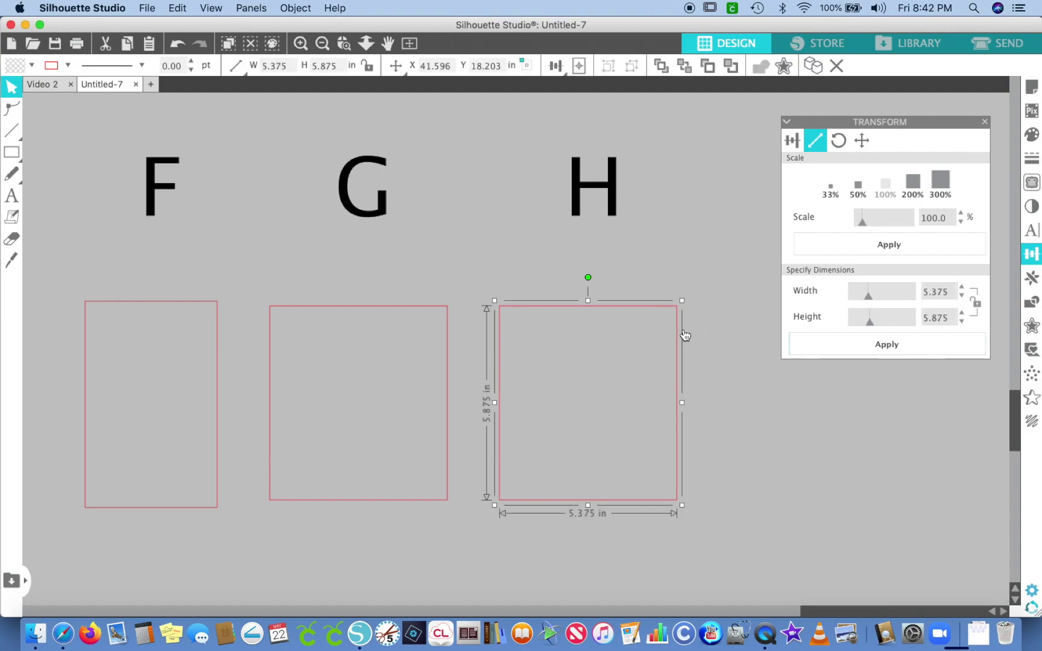
pyautogui.click(952, 295)
pyautogui.write('3')
pyautogui.press('Tab')
pyautogui.write('8.875')
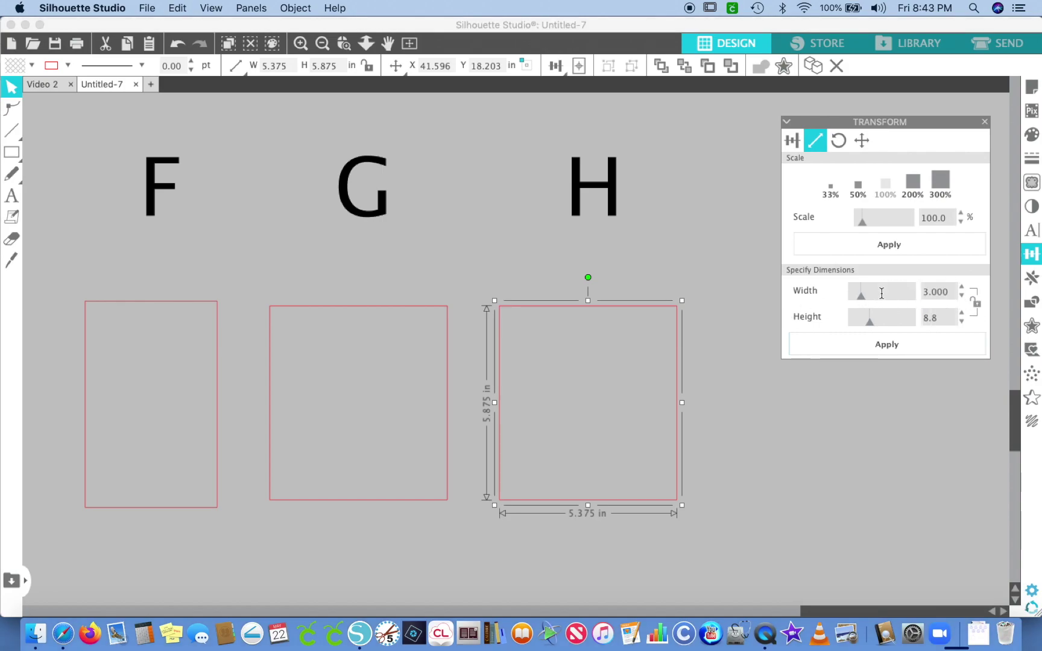
pyautogui.click(886, 345)
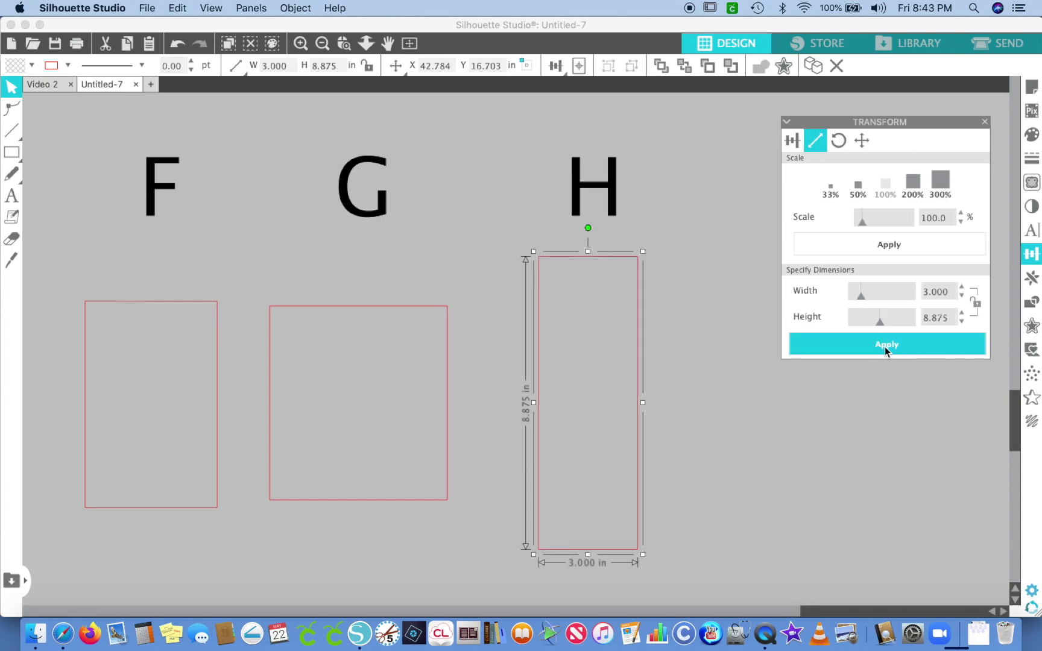
# - Start saving the design to the hard drive and create a folder named OZ FOLIO FILES inside Documents for it
pyautogui.click(323, 44)
pyautogui.click(323, 44)
pyautogui.click(323, 44)
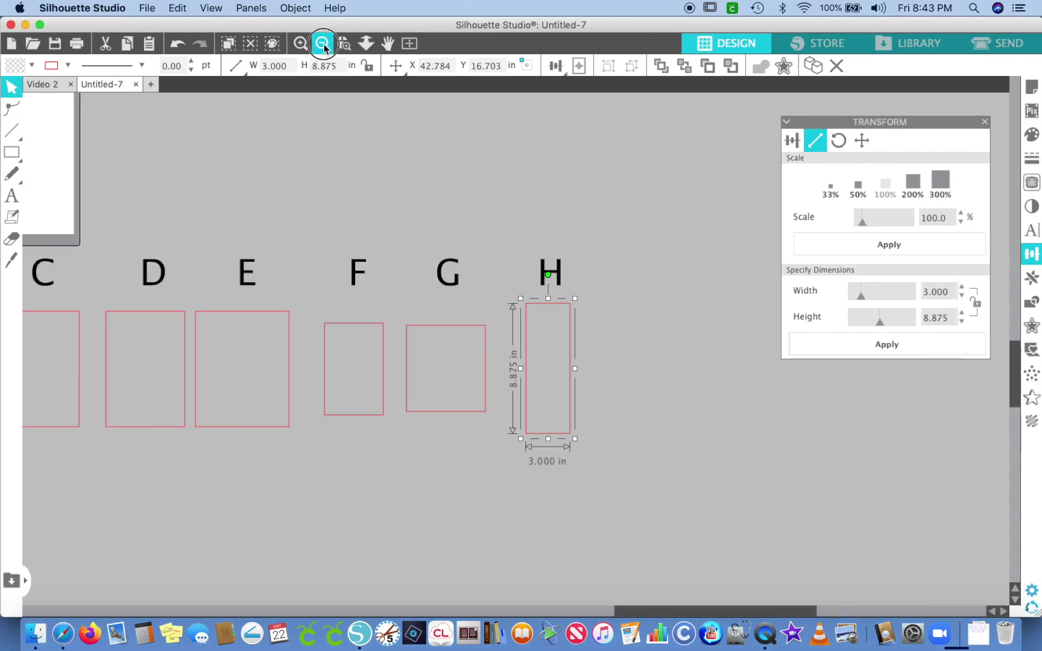
pyautogui.click(339, 166)
pyautogui.hscroll(-5, 340, 164)
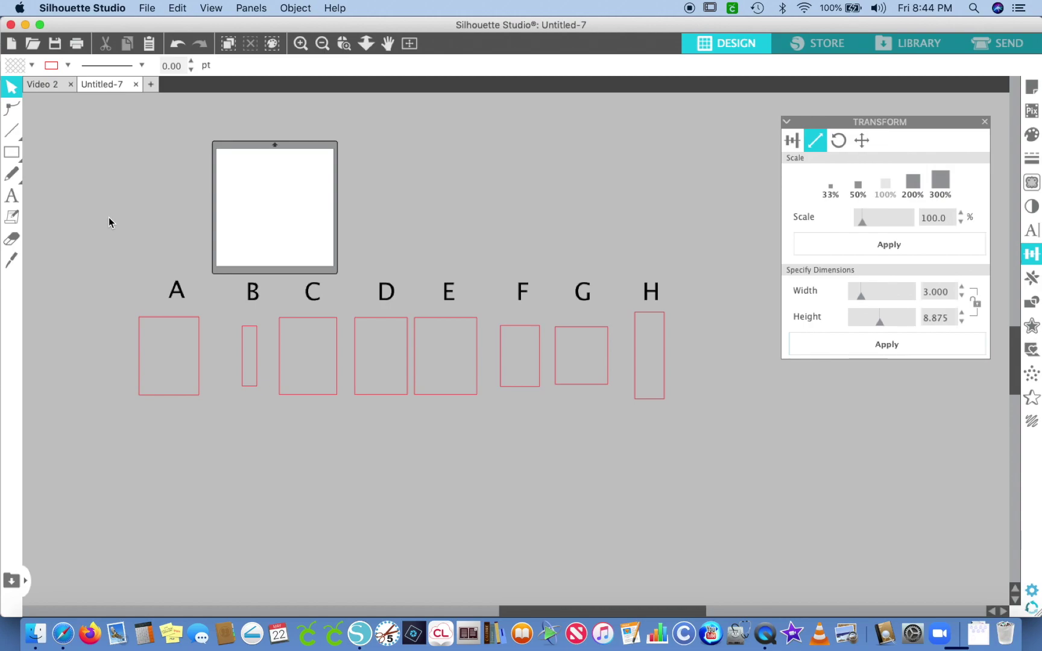
pyautogui.click(146, 10)
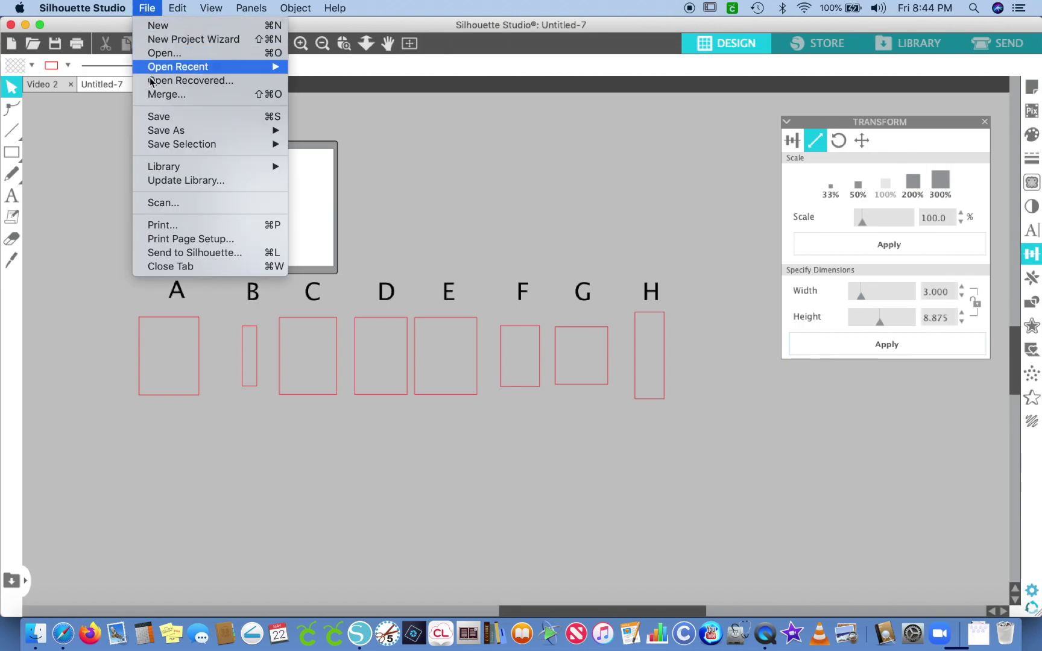
pyautogui.moveTo(160, 131)
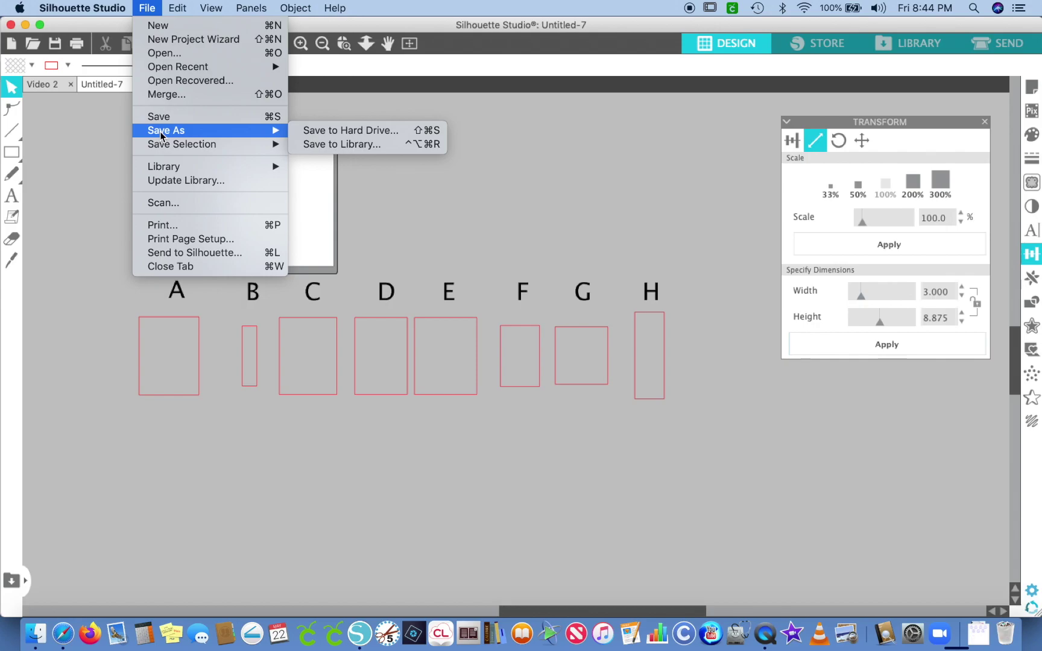
pyautogui.click(312, 132)
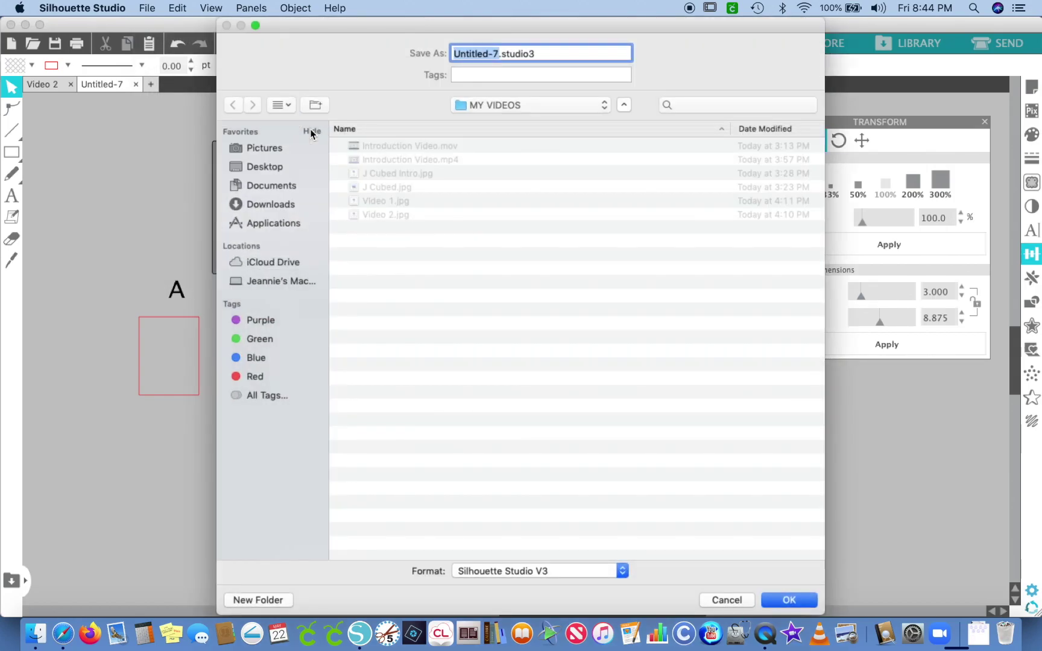
pyautogui.click(274, 185)
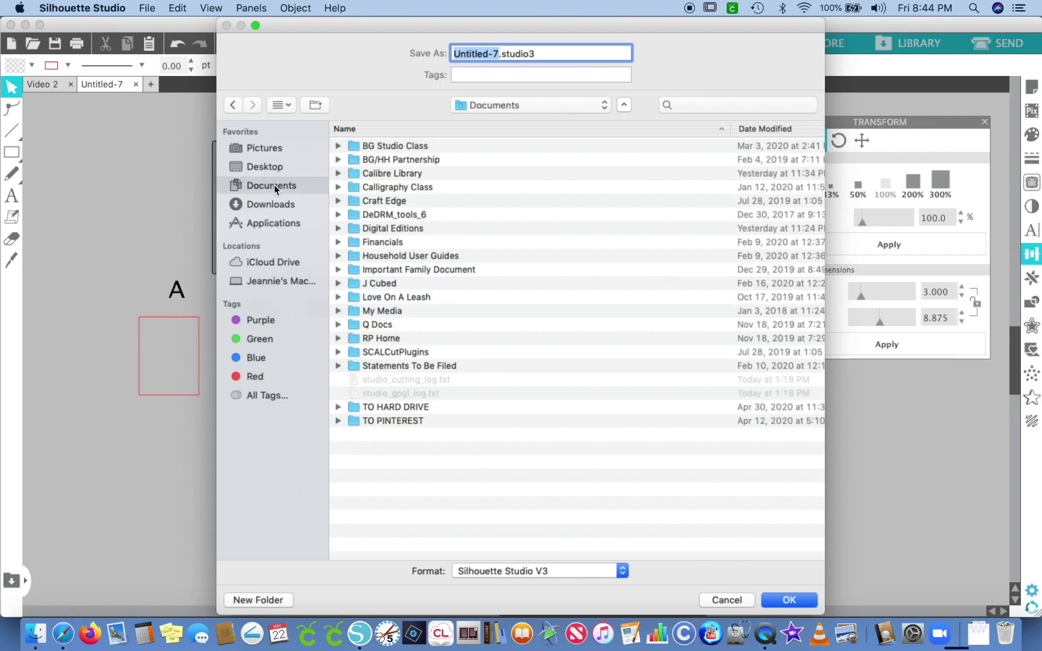
pyautogui.click(258, 601)
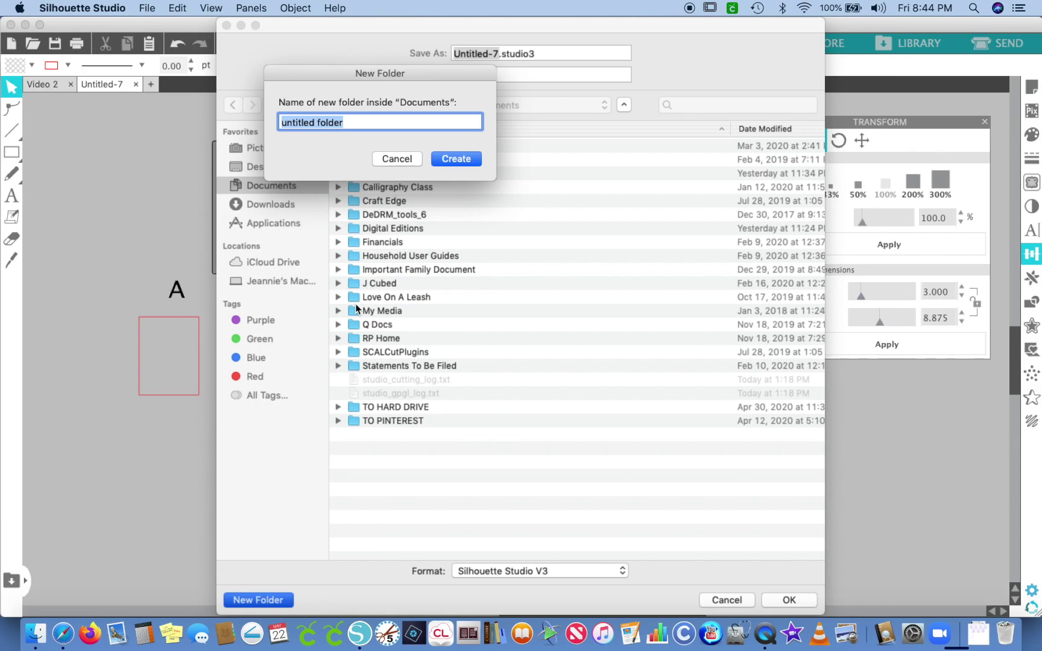
pyautogui.write('OZ FOLIO FILES')
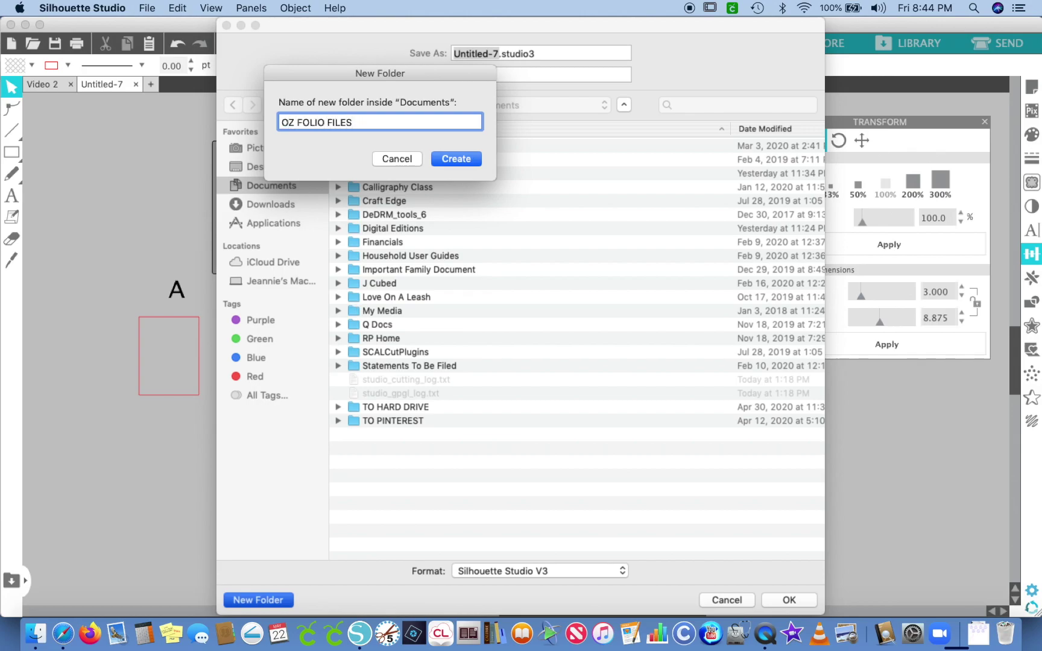
pyautogui.click(452, 160)
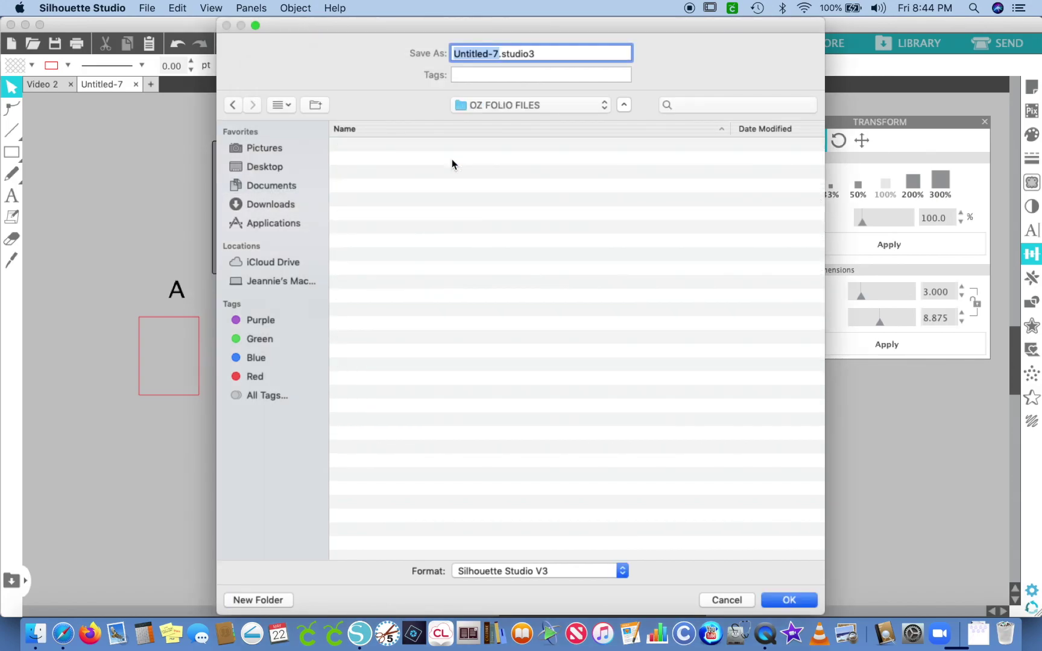
# - Name the file Cutting Guide File and save it in the OZ FOLIO FILES folder
pyautogui.write('Cutting')
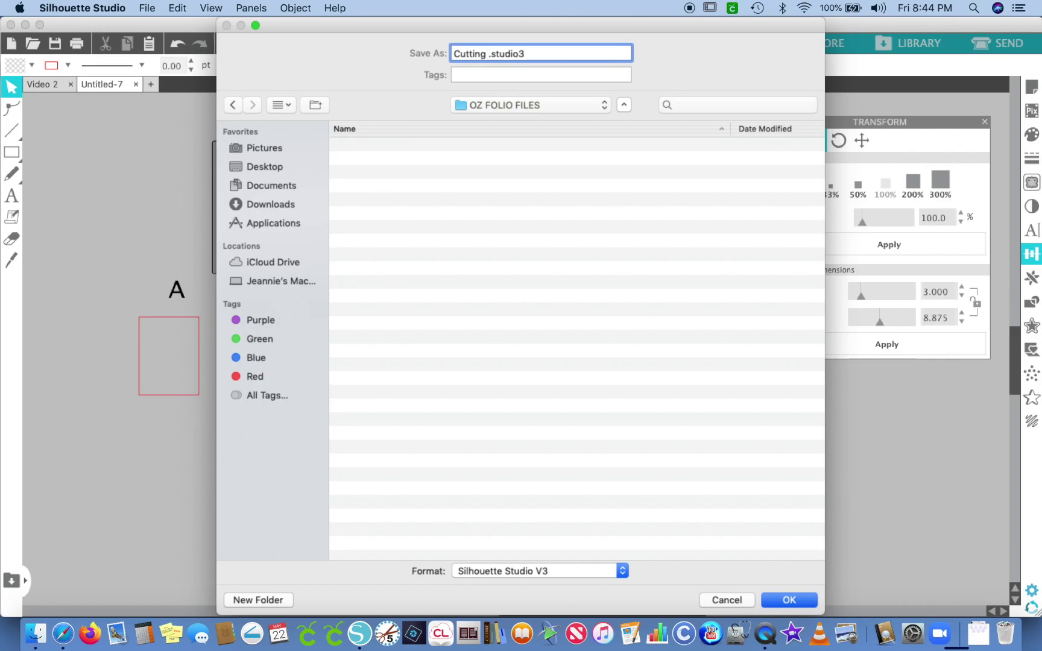
pyautogui.write(' Guide FIle')
pyautogui.press('BackSpace')
pyautogui.press('BackSpace')
pyautogui.press('BackSpace')
pyautogui.write('ile')
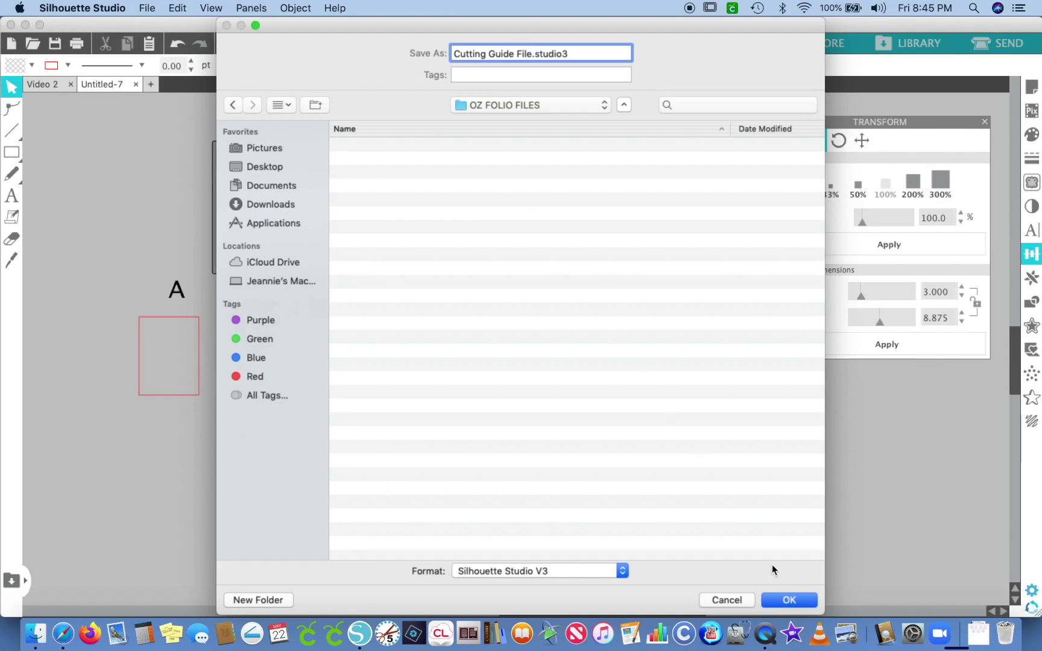
pyautogui.click(789, 600)
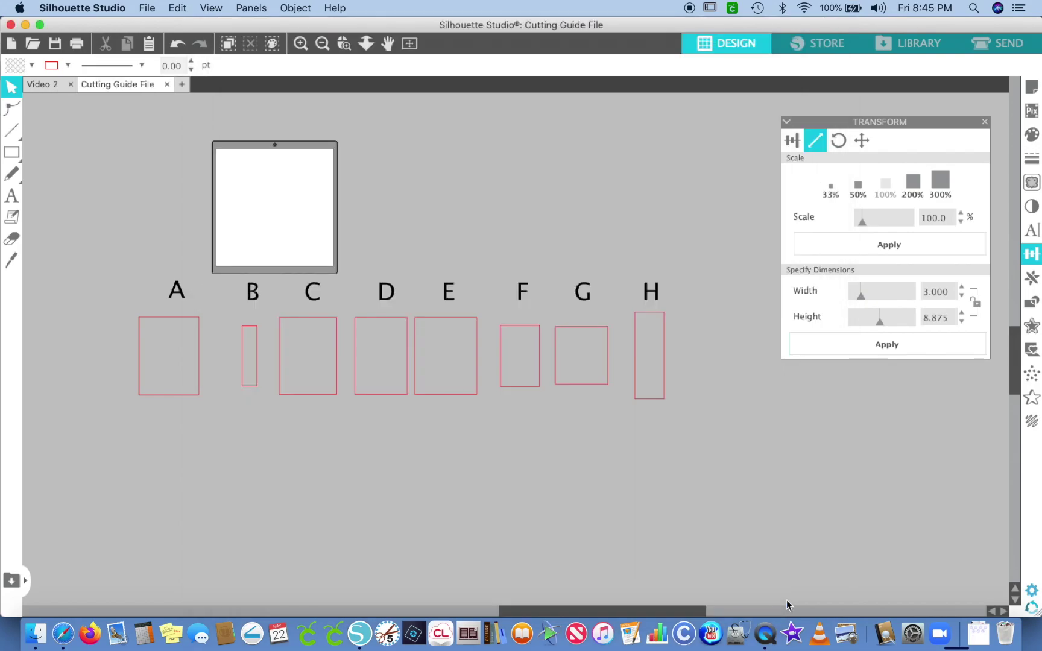